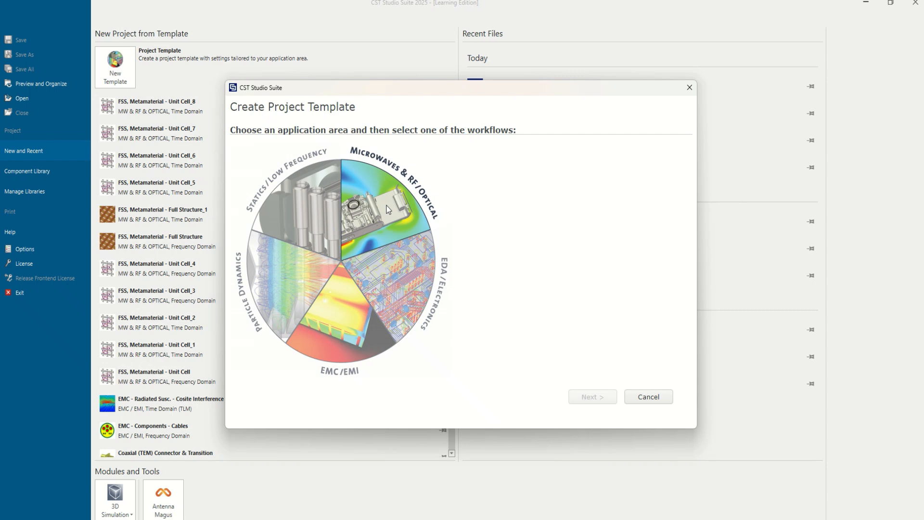
Select the Periodic Structures area, the FSS, Metamaterial – Unit Cell workflow and the Phase Reflection Diagram type for the project template.
{"action": "left_click", "coordinate": [561, 341]}
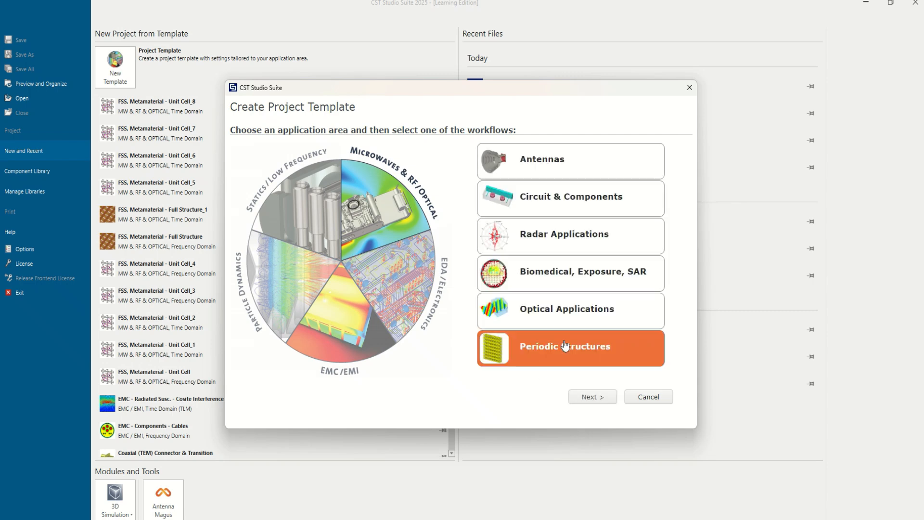
{"action": "left_click", "coordinate": [591, 396]}
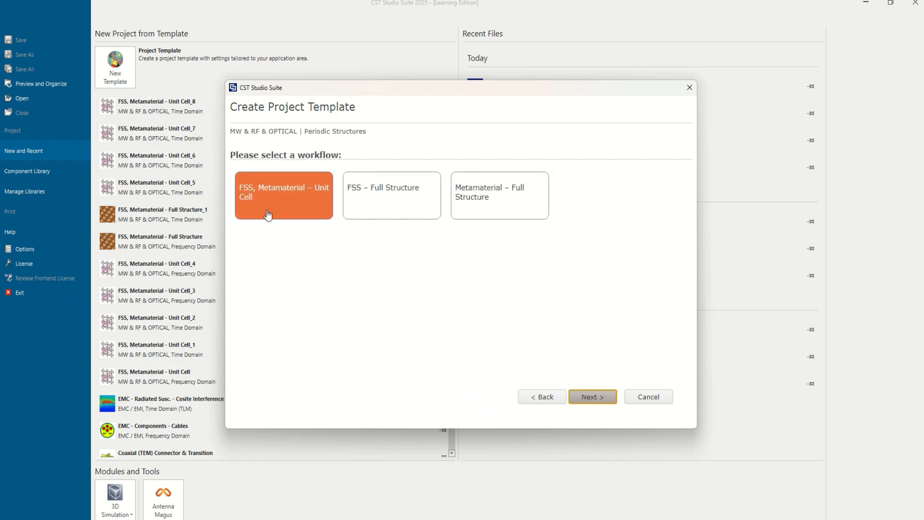
{"action": "left_click", "coordinate": [593, 402]}
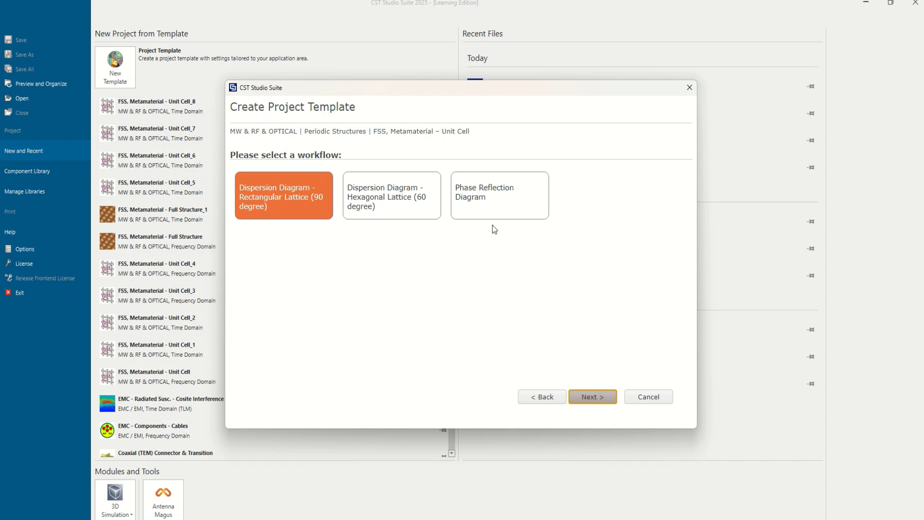
{"action": "left_click", "coordinate": [483, 202]}
{"action": "left_click", "coordinate": [593, 397]}
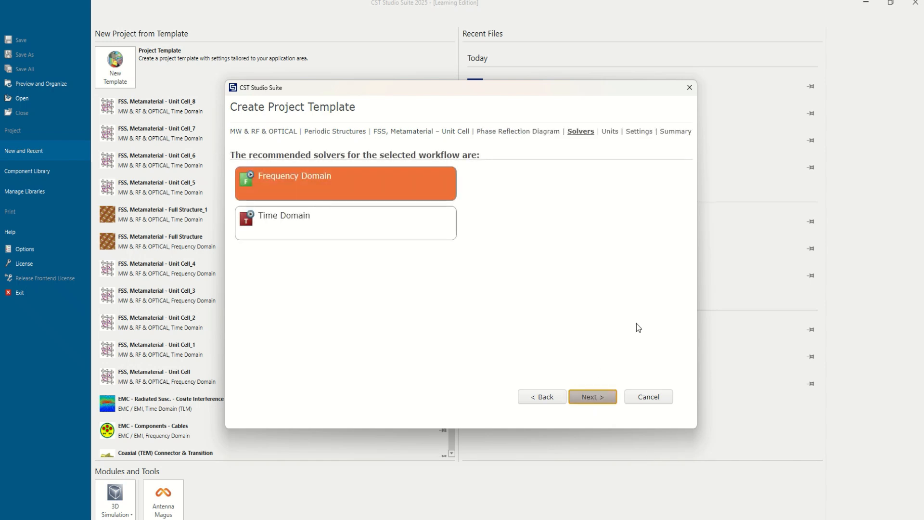
Choose the Time Domain solver and accept the default template units of mm, GHz, ns and °C.
{"action": "left_click", "coordinate": [342, 225]}
{"action": "left_click", "coordinate": [593, 397]}
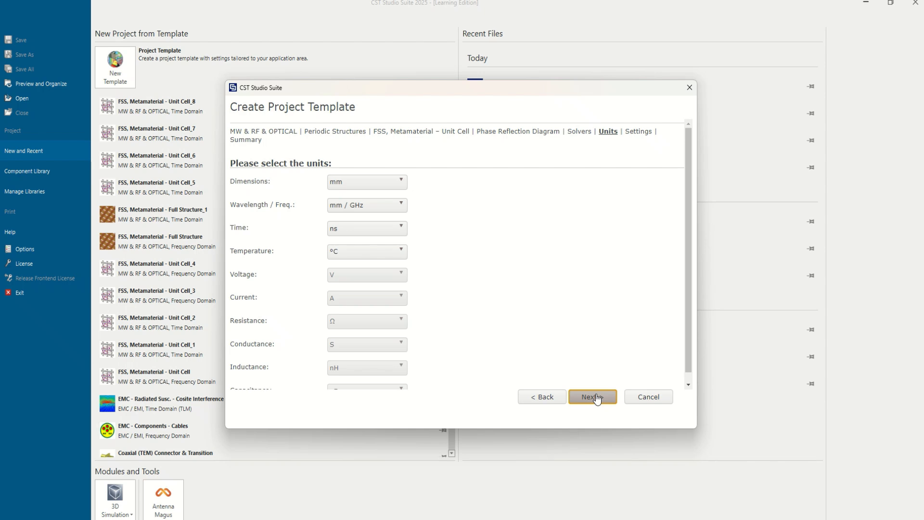
{"action": "left_click", "coordinate": [596, 397]}
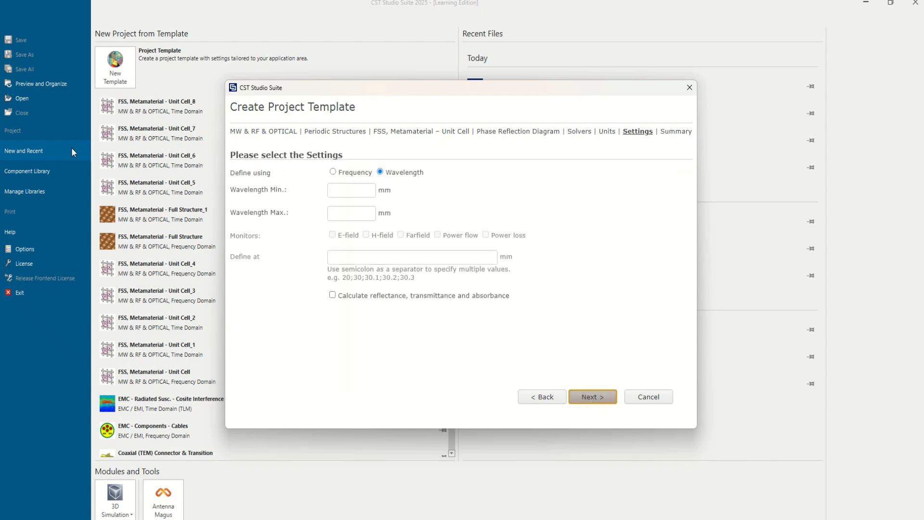
Define the template's range by frequency from 1 to 10 GHz and finish creating the project.
{"action": "left_click", "coordinate": [343, 174]}
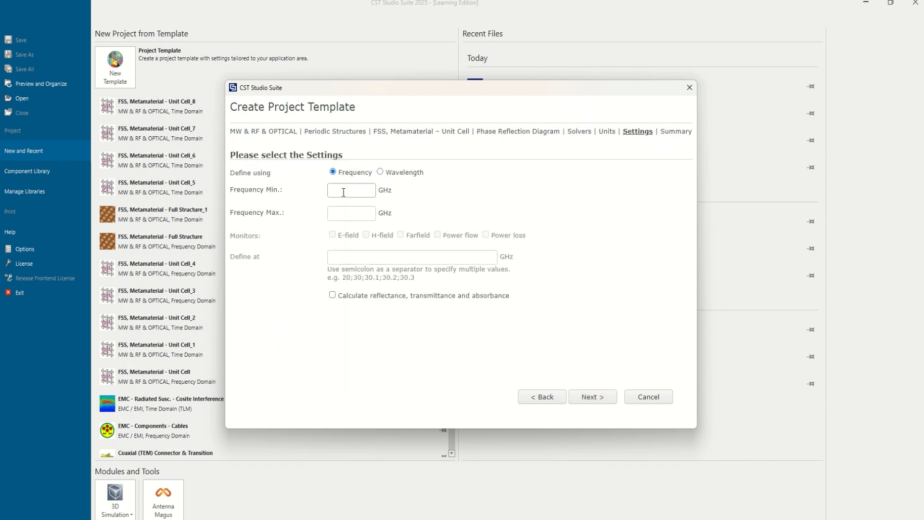
{"action": "type", "text": "1"}
{"action": "left_click", "coordinate": [347, 213]}
{"action": "type", "text": "10"}
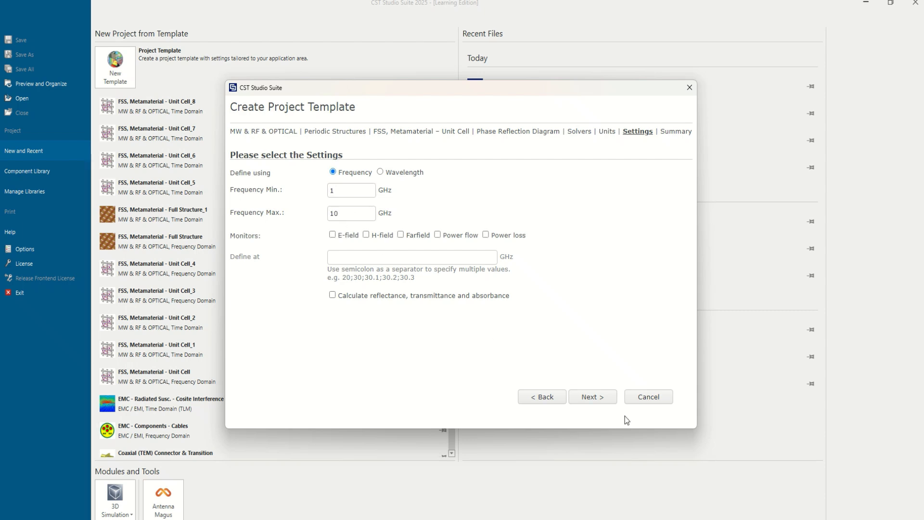
{"action": "left_click", "coordinate": [608, 402]}
{"action": "left_click", "coordinate": [609, 403]}
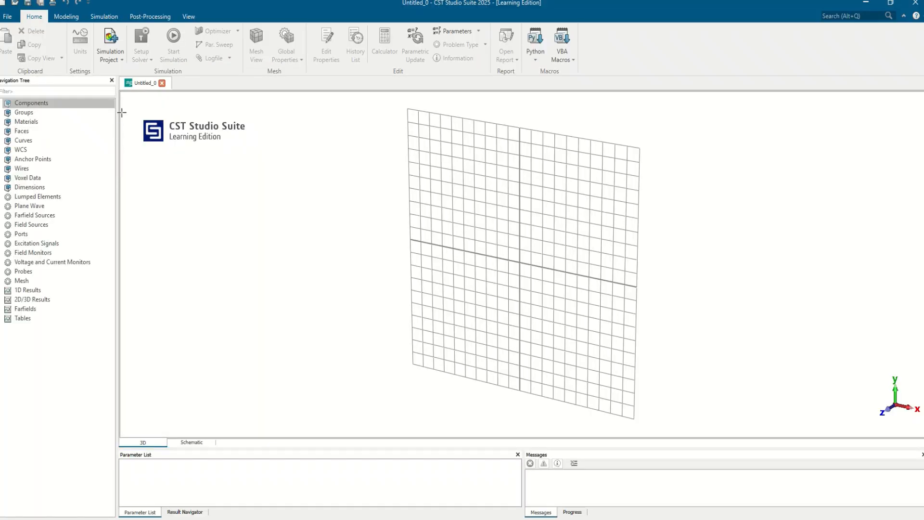
Start a new brick using numeric entry instead of picked points and name it Sub.
{"action": "left_click", "coordinate": [71, 19]}
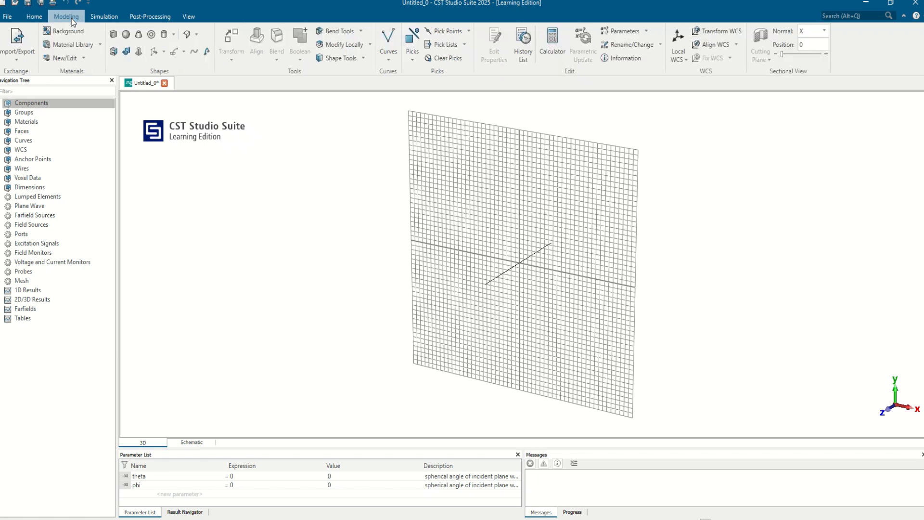
{"action": "left_click", "coordinate": [112, 36]}
{"action": "key", "text": "Escape"}
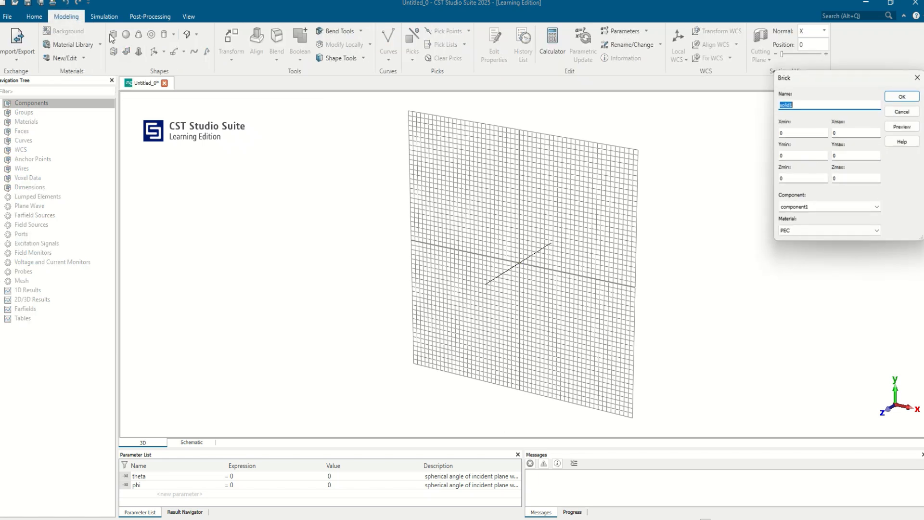
{"action": "type", "text": "D"}
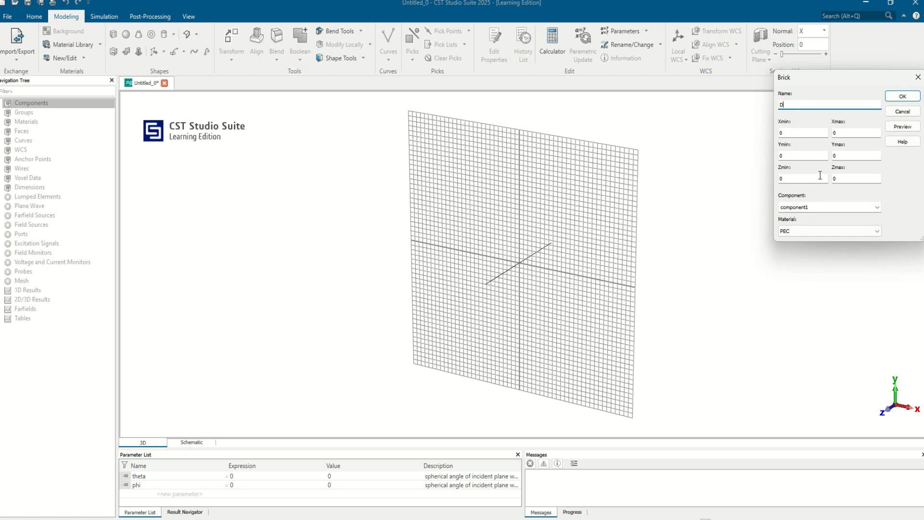
{"action": "key", "text": "BackSpace"}
{"action": "type", "text": "Sub"}
Set the Sub brick's X and Y extents from -d/2 to d/2.
{"action": "key", "text": "Tab"}
{"action": "type", "text": "-d/2"}
{"action": "key", "text": "Tab"}
{"action": "type", "text": "d/2"}
{"action": "key", "text": "Tab"}
{"action": "type", "text": "-d/2"}
{"action": "key", "text": "Tab"}
{"action": "type", "text": "d/2"}
Set the Sub brick's Z extent from 0 to h.
{"action": "key", "text": "Tab"}
{"action": "key", "text": "Tab"}
{"action": "type", "text": "h"}
{"action": "key", "text": "Tab"}
{"action": "key", "text": "Tab"}
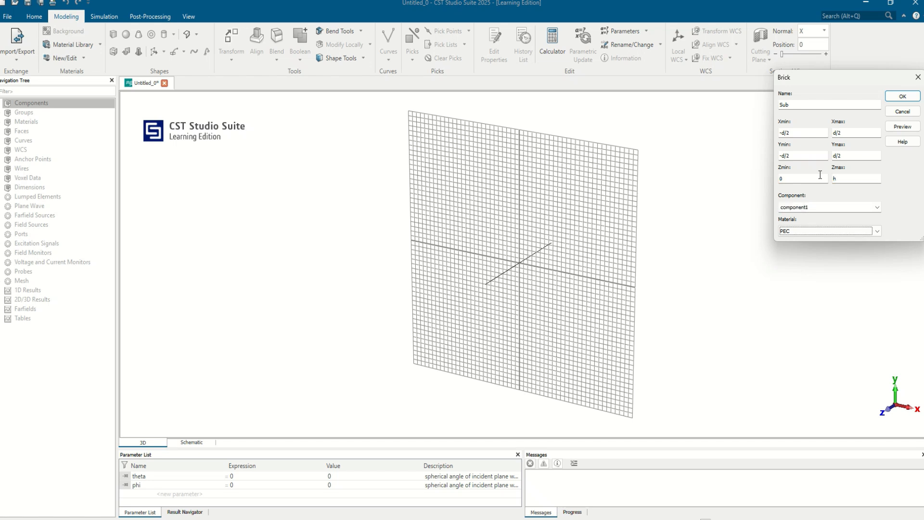
Load FR-4 (lossy) from the material library as the Sub brick's material.
{"action": "left_click", "coordinate": [878, 231]}
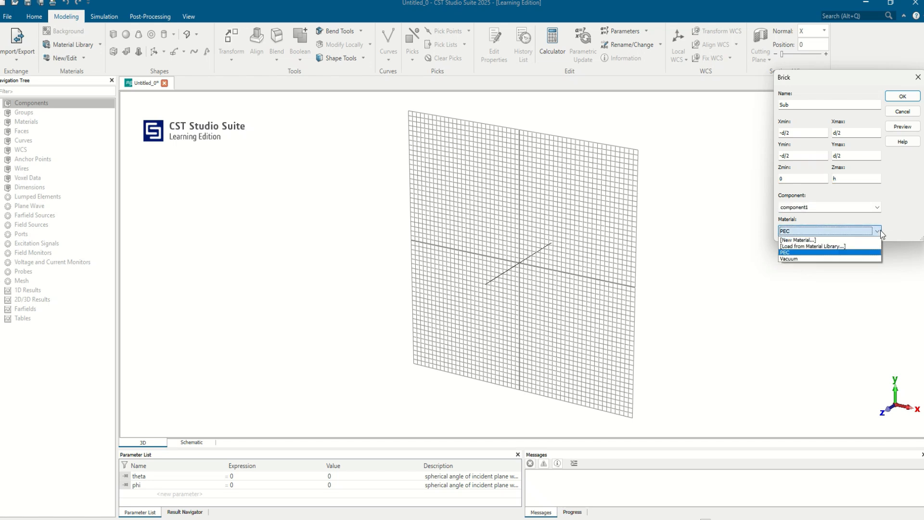
{"action": "left_click", "coordinate": [788, 247]}
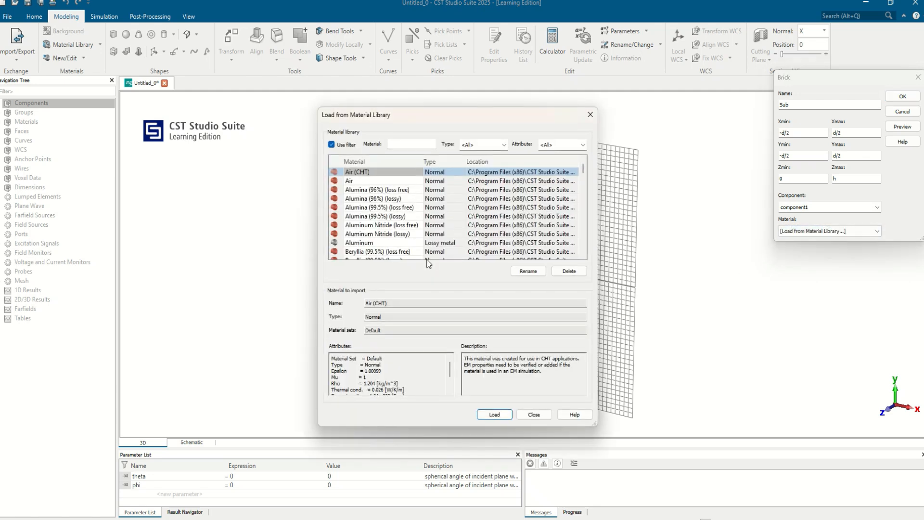
{"action": "scroll", "coordinate": [388, 255], "scroll_direction": "down", "scroll_amount": 15}
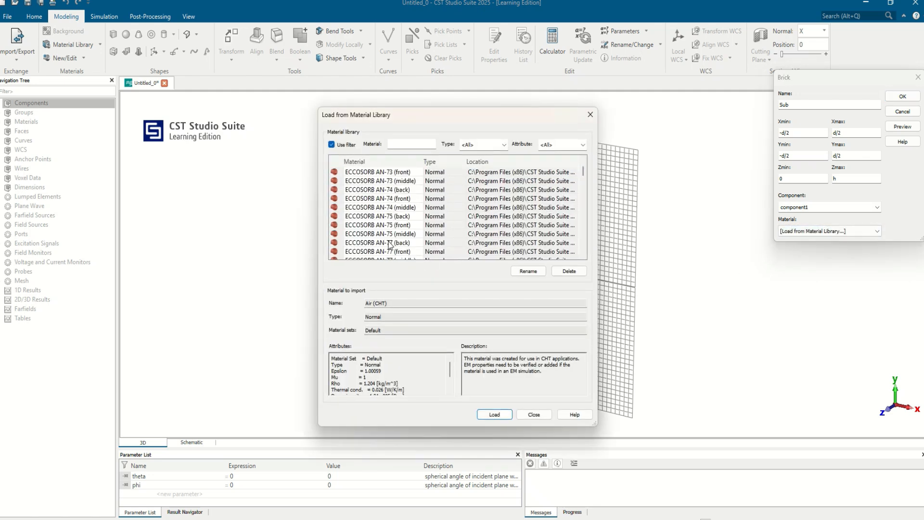
{"action": "scroll", "coordinate": [390, 245], "scroll_direction": "down", "scroll_amount": 10}
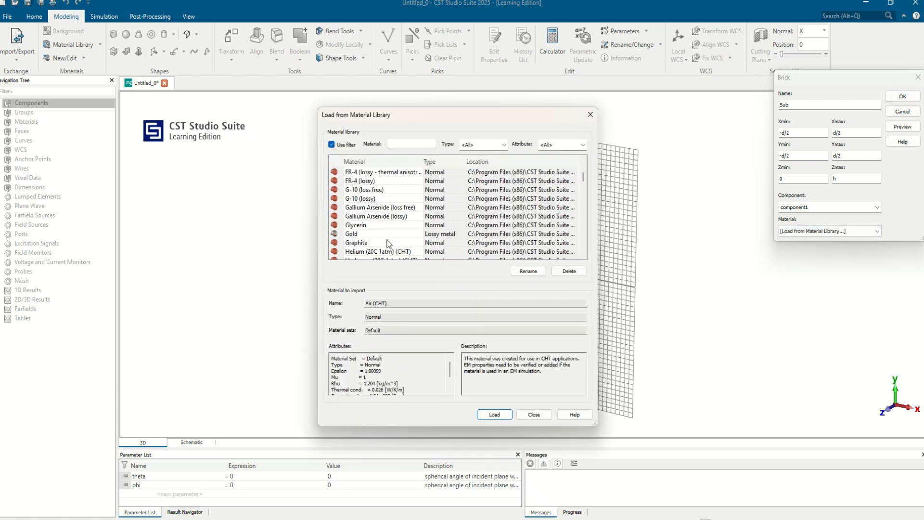
{"action": "scroll", "coordinate": [376, 234], "scroll_direction": "up", "scroll_amount": 5}
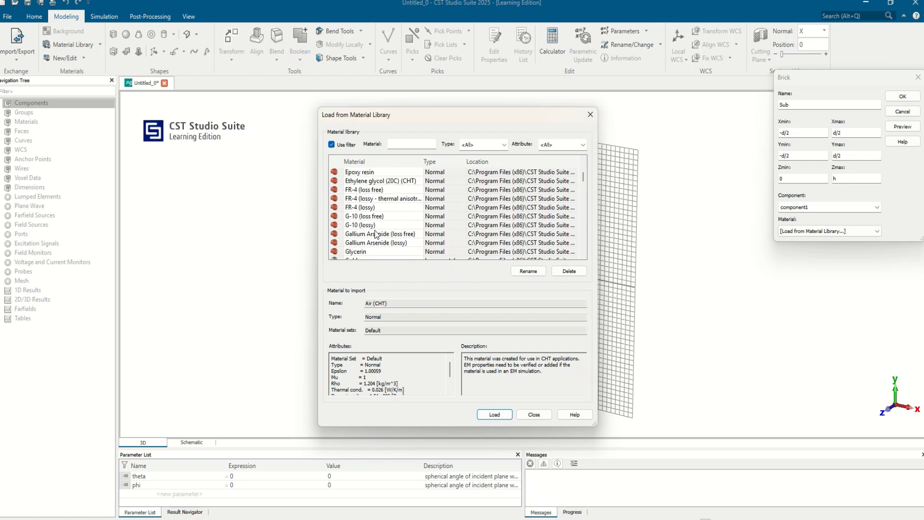
{"action": "left_click", "coordinate": [374, 208]}
{"action": "left_click", "coordinate": [494, 414]}
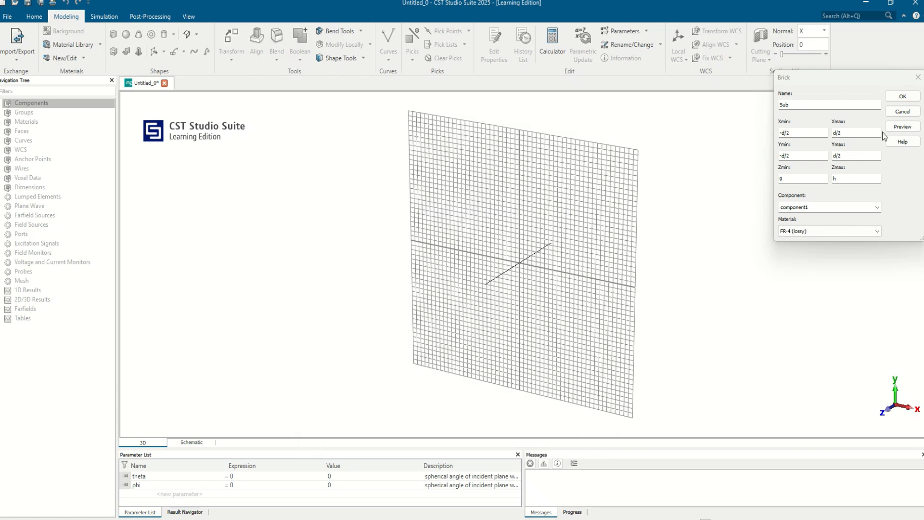
Create the Sub brick, defining the missing parameters d as 20 and h as 1.6.
{"action": "left_click", "coordinate": [903, 96]}
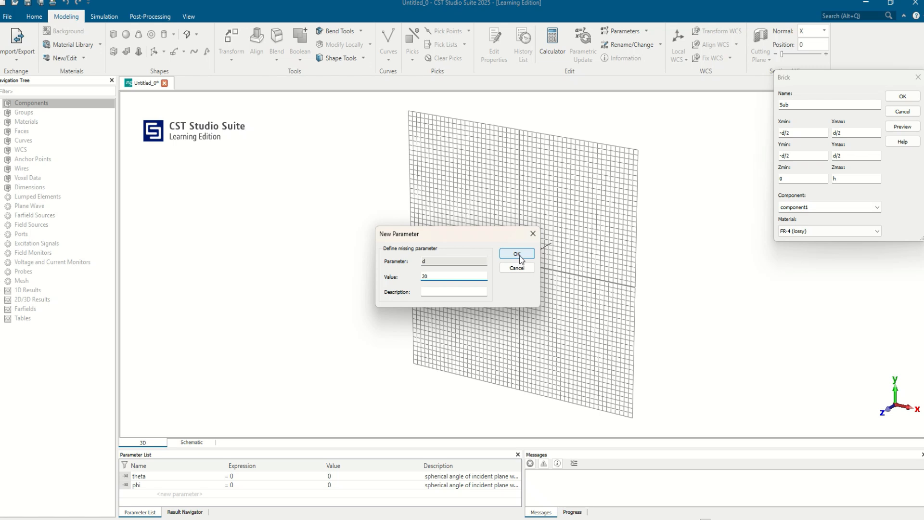
{"action": "left_click", "coordinate": [517, 254]}
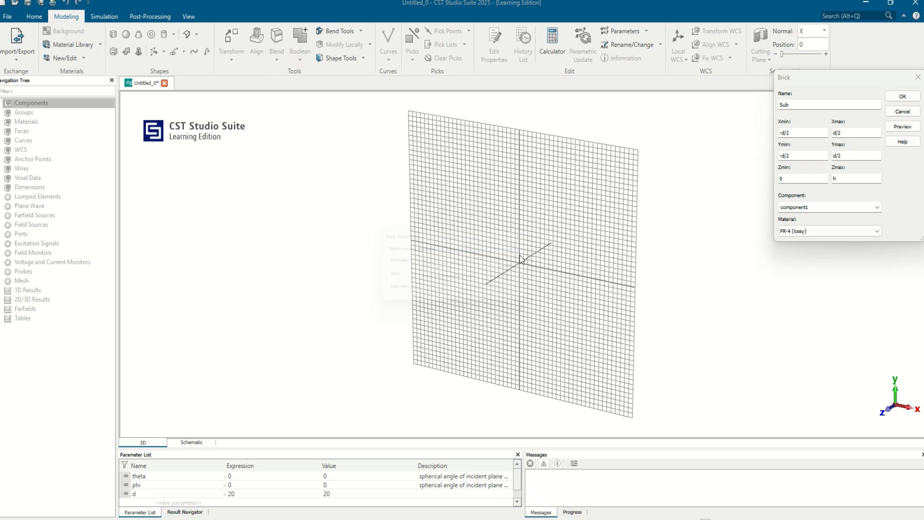
{"action": "type", "text": "1.6"}
{"action": "left_click", "coordinate": [517, 254]}
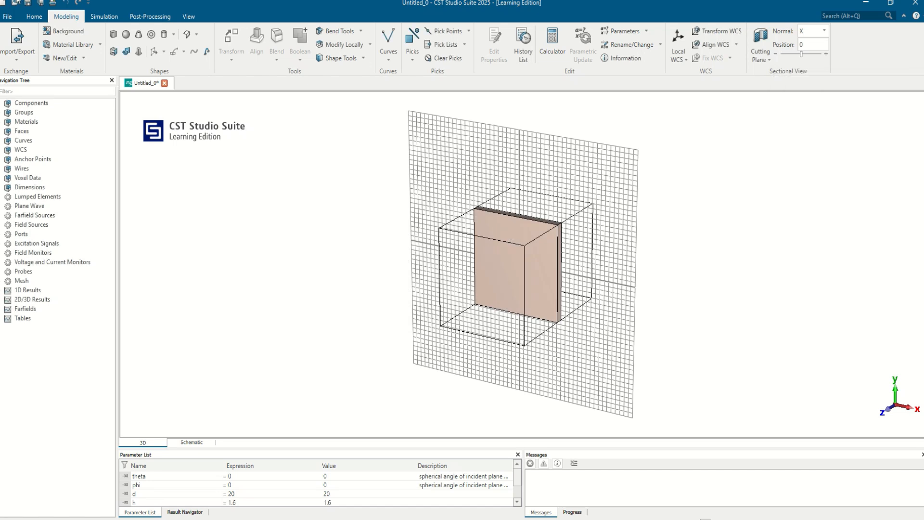
Start another brick using numeric entry and name it loop.
{"action": "left_click", "coordinate": [116, 36]}
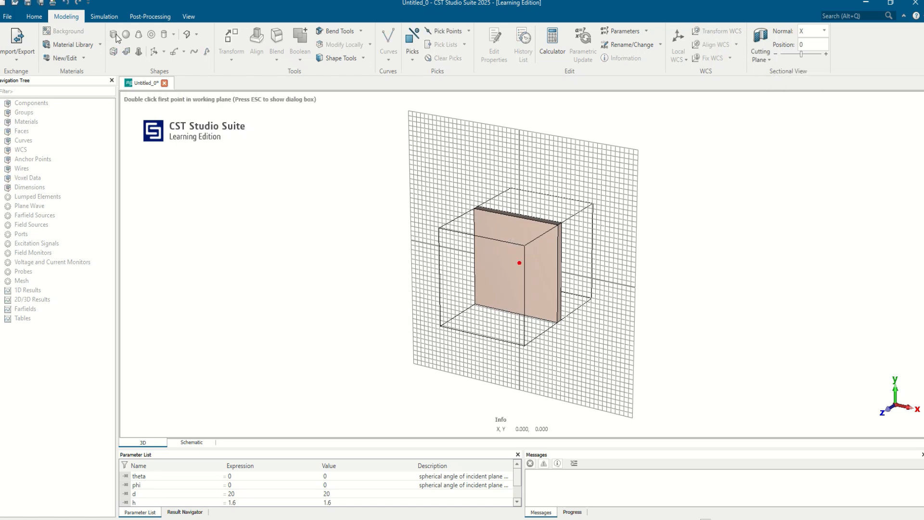
{"action": "key", "text": "Escape"}
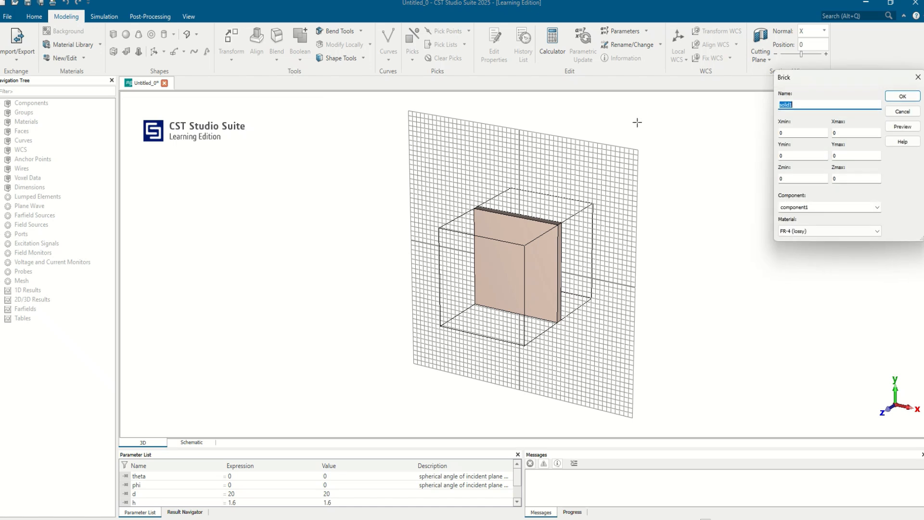
{"action": "type", "text": "oop"}
{"action": "key", "text": "Tab"}
{"action": "left_click", "coordinate": [780, 105]}
{"action": "type", "text": "l"}
Set the loop brick's X and Y extents from -l/2 to l/2.
{"action": "key", "text": "Tab"}
{"action": "type", "text": "-l/2"}
{"action": "key", "text": "Tab"}
{"action": "type", "text": "l/2"}
{"action": "key", "text": "Tab"}
{"action": "type", "text": "-l/2"}
{"action": "key", "text": "Tab"}
{"action": "type", "text": "l/2"}
Set the loop brick's Z extent from h to h+0.035.
{"action": "key", "text": "Tab"}
{"action": "type", "text": "h"}
{"action": "key", "text": "Tab"}
{"action": "type", "text": "h+0.035"}
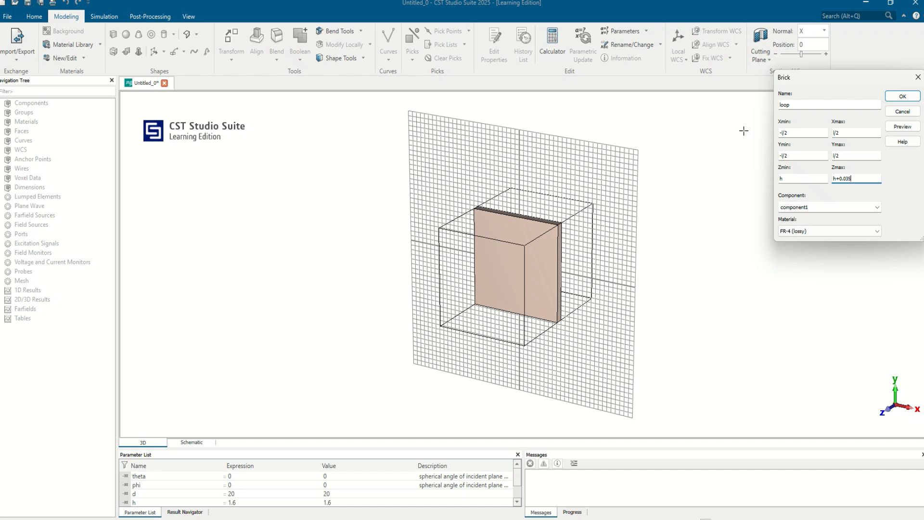
Assign PEC to the loop brick and create it, defining the missing parameter l as 18.
{"action": "left_click", "coordinate": [822, 232]}
{"action": "left_click", "coordinate": [800, 260]}
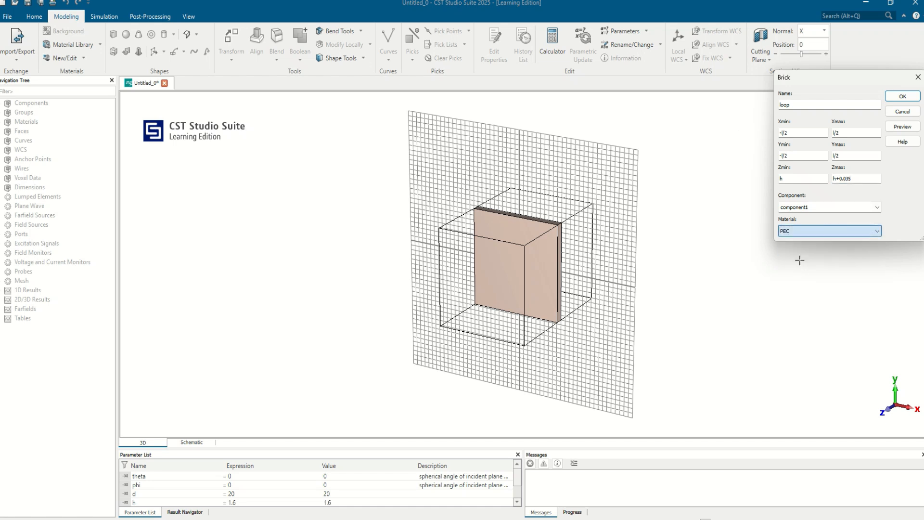
{"action": "left_click", "coordinate": [902, 96]}
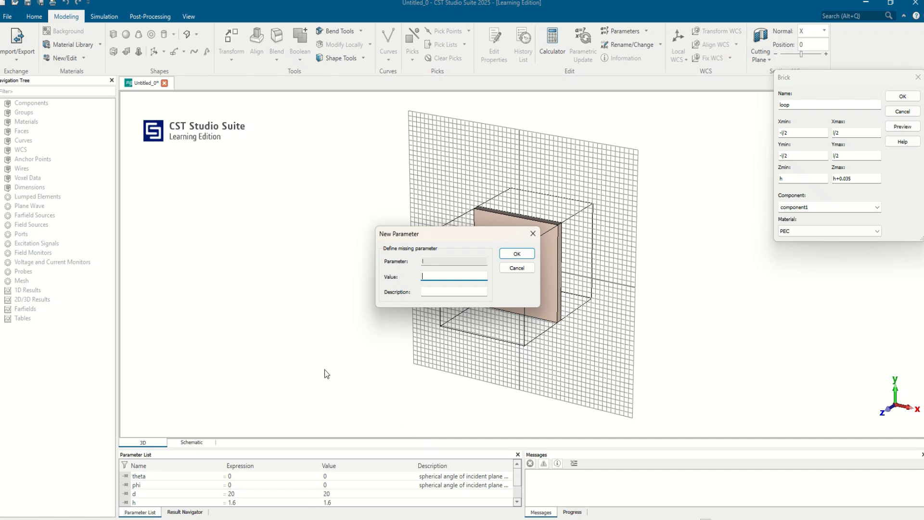
{"action": "type", "text": "18"}
{"action": "key", "text": "Return"}
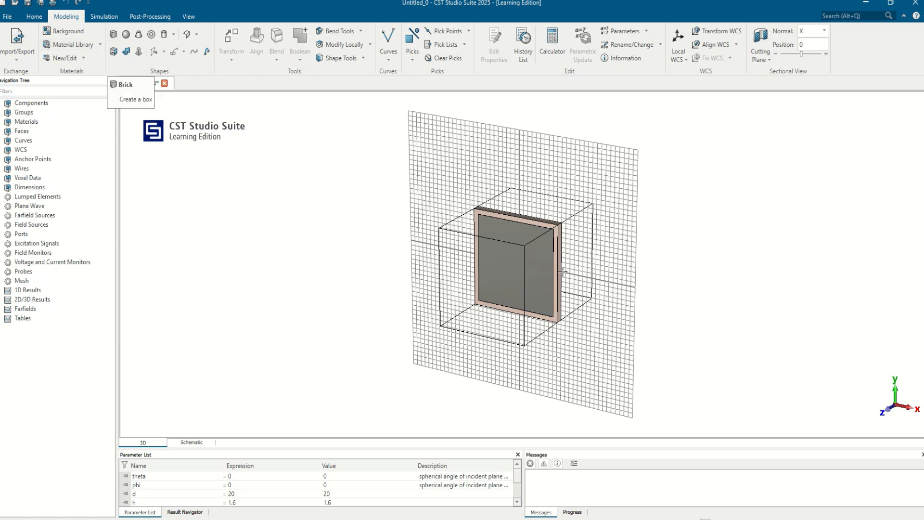
Start a third brick using numeric entry and name it inner.
{"action": "left_click", "coordinate": [114, 35]}
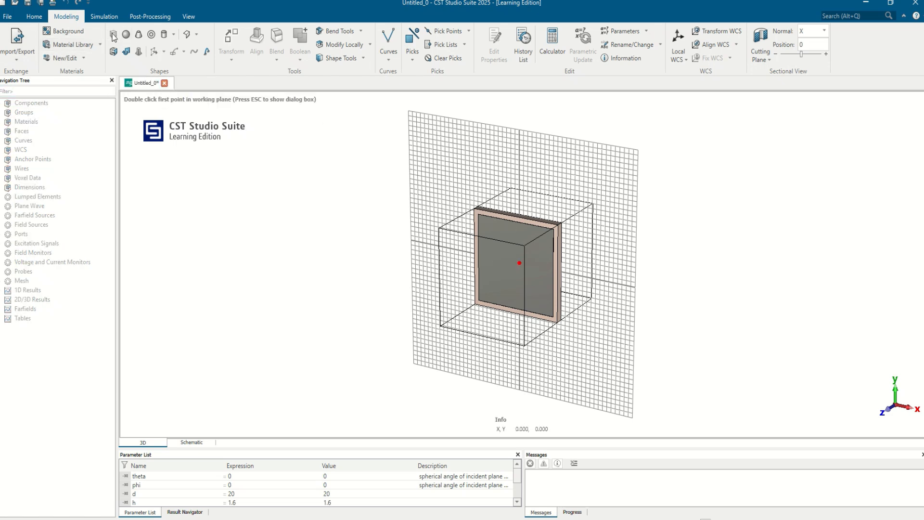
{"action": "key", "text": "Escape"}
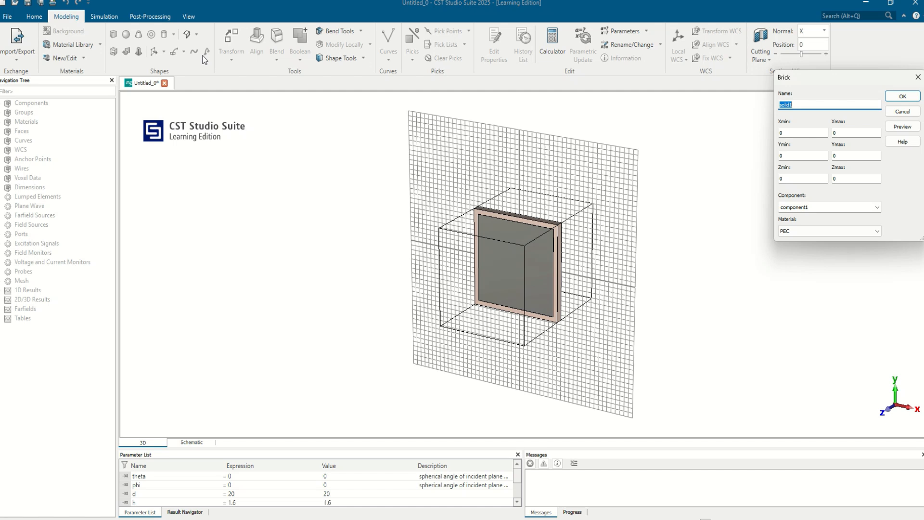
{"action": "type", "text": "lo"}
{"action": "type", "text": "inne"}
{"action": "type", "text": "r"}
Set the inner brick's X and Y extents from -m/2 to m/2.
{"action": "key", "text": "Tab"}
{"action": "type", "text": "-m/2"}
{"action": "key", "text": "Tab"}
{"action": "type", "text": "m/2"}
{"action": "key", "text": "Tab"}
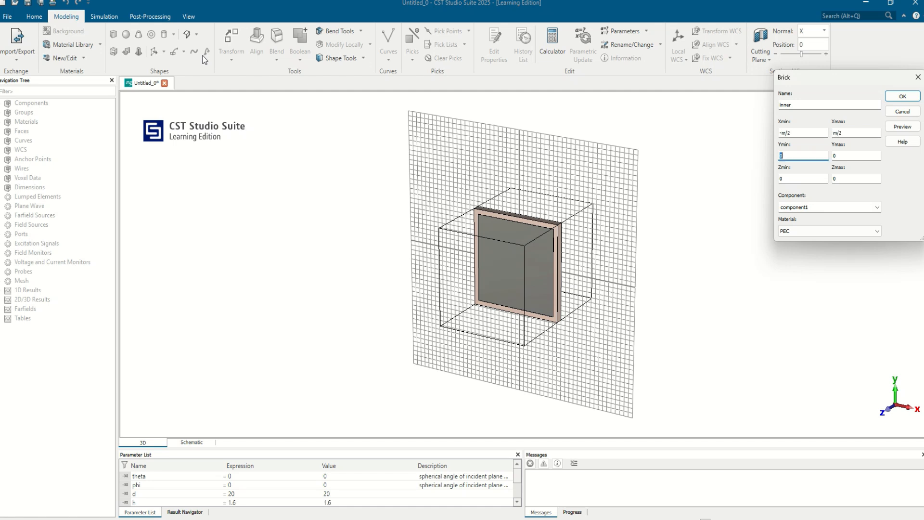
{"action": "type", "text": "-m/2"}
{"action": "key", "text": "Tab"}
{"action": "type", "text": "m/2"}
Set the inner brick's Z extent from h to h+0.035.
{"action": "key", "text": "Tab"}
{"action": "type", "text": "h"}
{"action": "key", "text": "Tab"}
{"action": "type", "text": "h+0.035"}
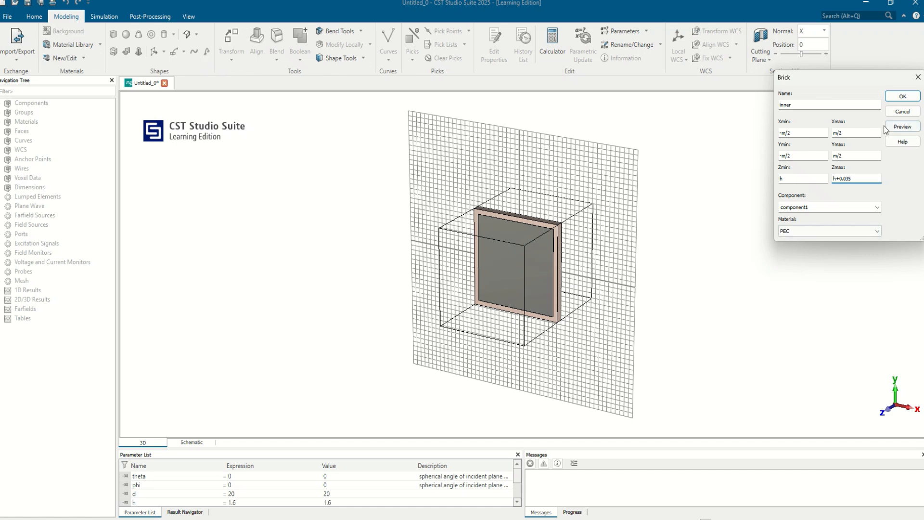
Preview and create the inner PEC brick, defining the missing parameter m slightly smaller than l.
{"action": "left_click", "coordinate": [903, 126]}
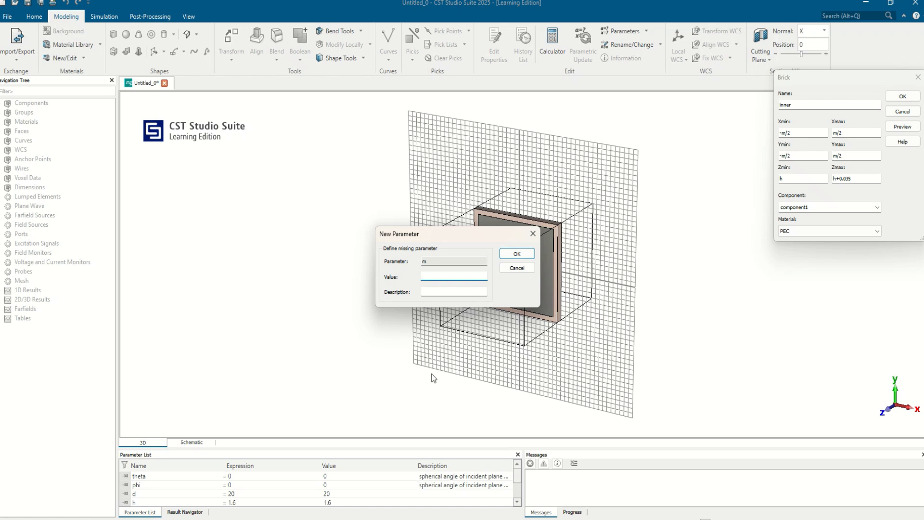
{"action": "type", "text": "6"}
{"action": "left_click", "coordinate": [517, 255]}
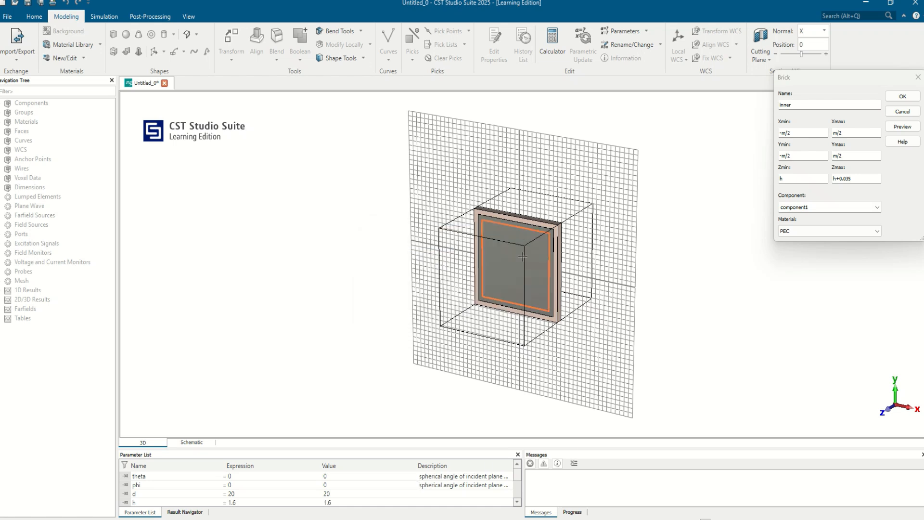
{"action": "left_click", "coordinate": [904, 97]}
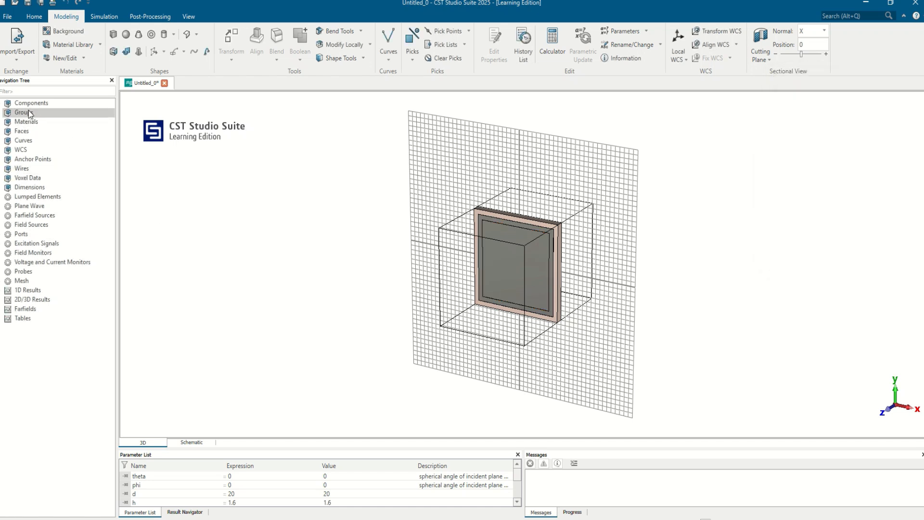
Subtract the inner brick from the loop brick in component1 to form the square loop.
{"action": "left_click", "coordinate": [2, 104]}
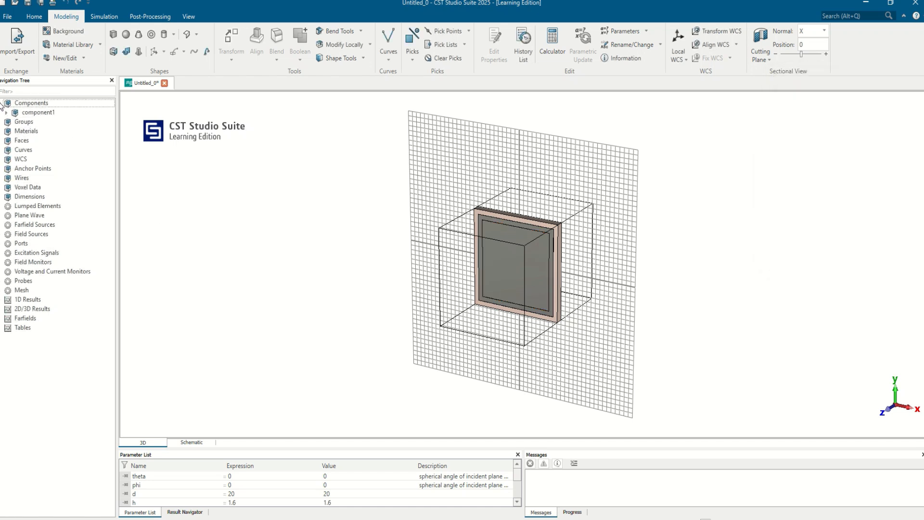
{"action": "left_click", "coordinate": [6, 112]}
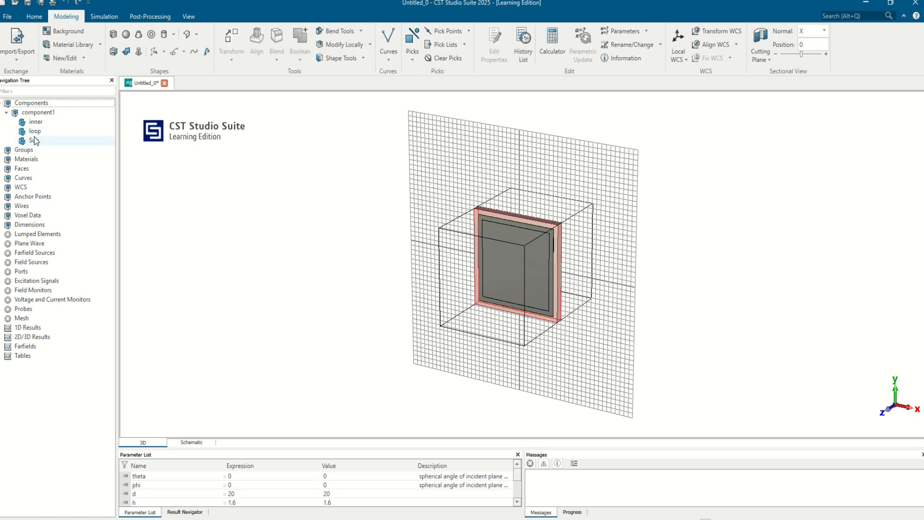
{"action": "mouse_move", "coordinate": [35, 141]}
{"action": "left_mouse_down"}
{"action": "mouse_move", "coordinate": [45, 120]}
{"action": "mouse_move", "coordinate": [40, 132]}
{"action": "left_mouse_up"}
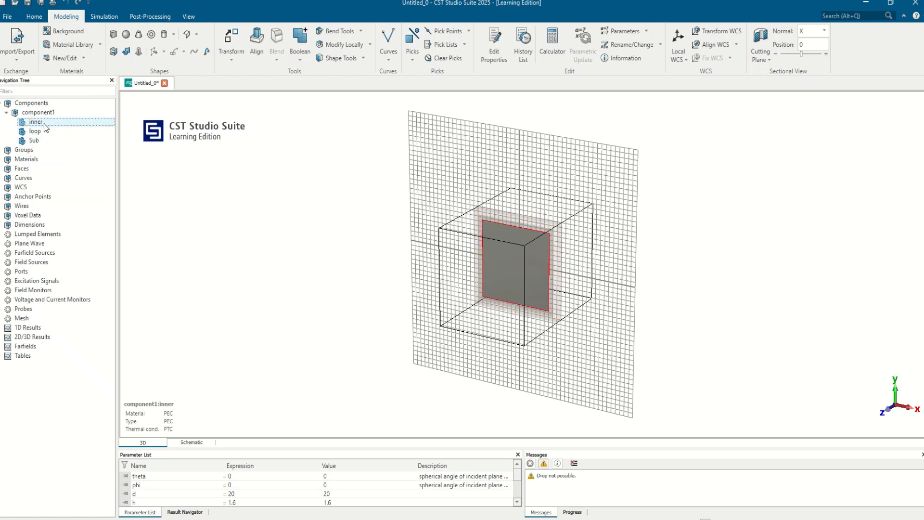
{"action": "key", "text": "minus"}
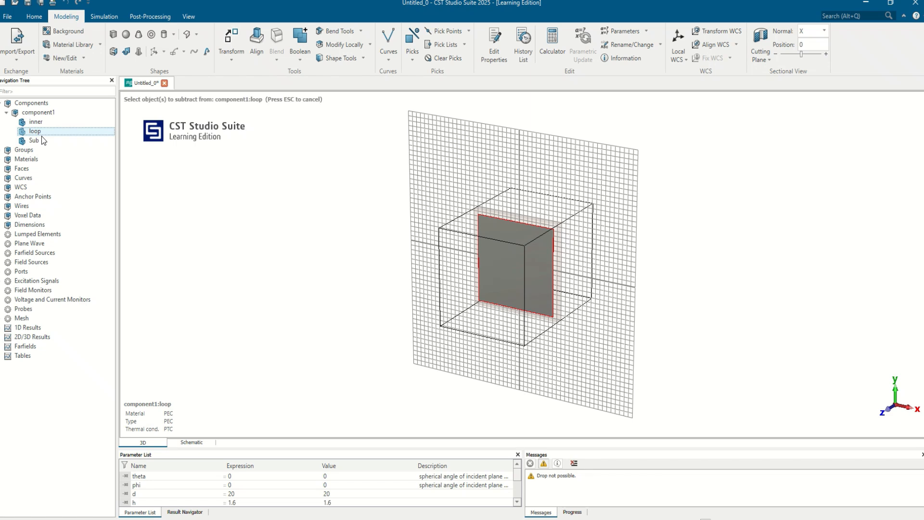
{"action": "left_click", "coordinate": [39, 120]}
{"action": "key", "text": "Return"}
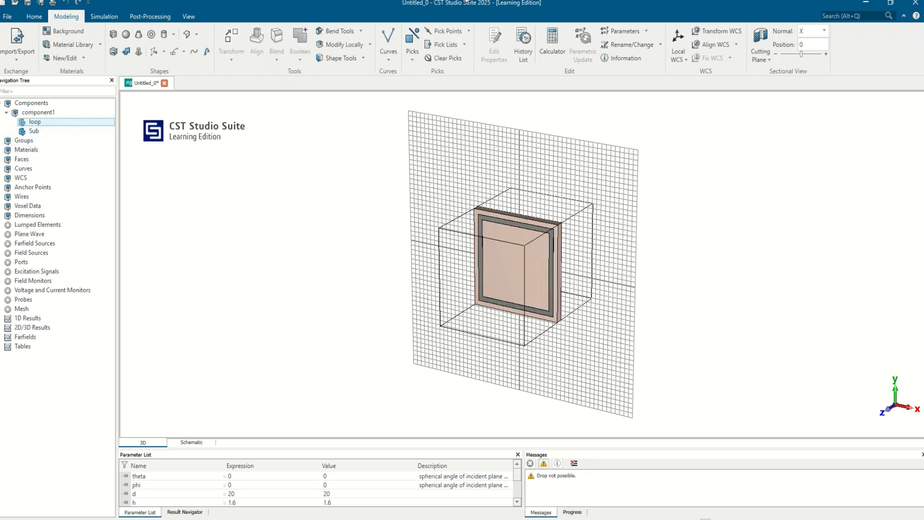
Set both X boundaries to electric (Et = 0) and both Y boundaries to magnetic (Ht = 0).
{"action": "left_click", "coordinate": [104, 17]}
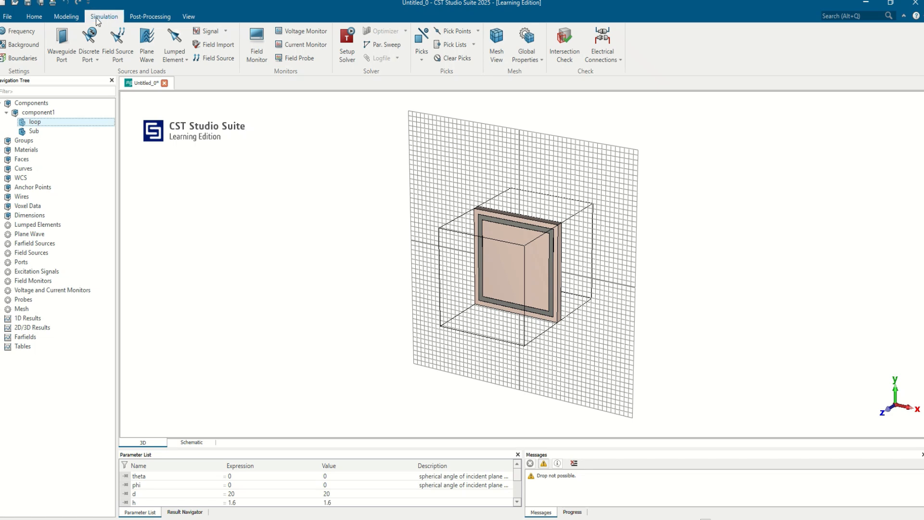
{"action": "left_click", "coordinate": [19, 58]}
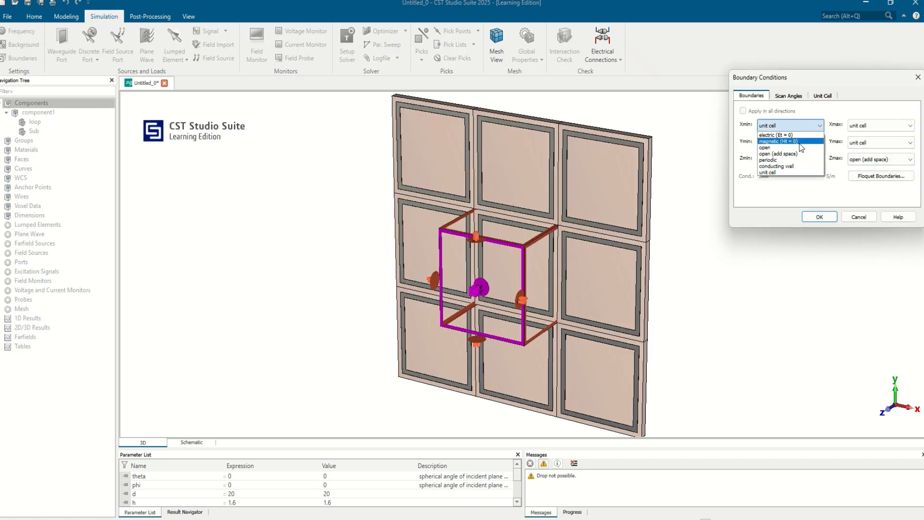
{"action": "left_click", "coordinate": [795, 134]}
{"action": "left_click", "coordinate": [803, 142]}
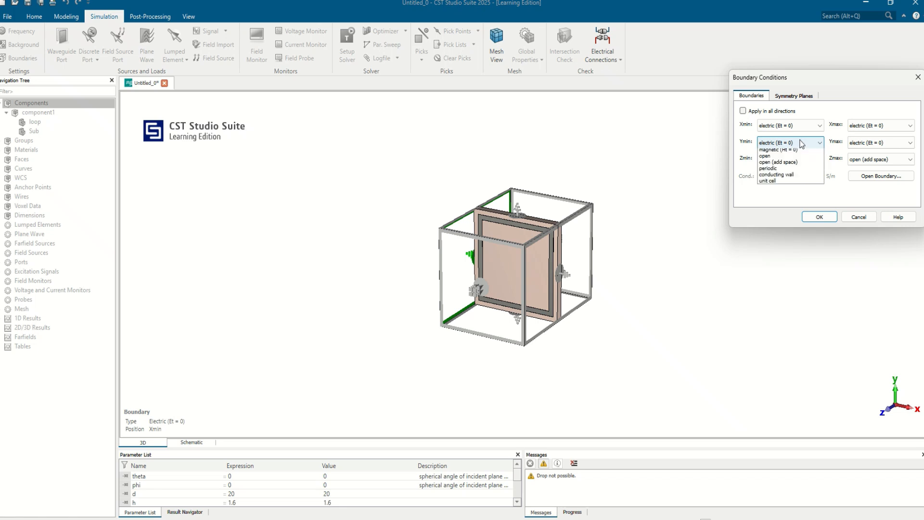
{"action": "left_click", "coordinate": [801, 159]}
{"action": "left_click", "coordinate": [877, 145]}
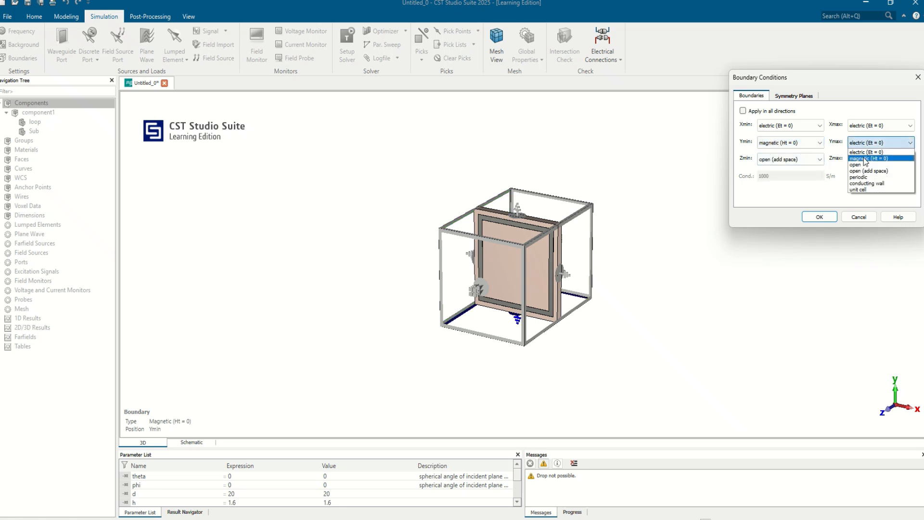
{"action": "left_click", "coordinate": [869, 159]}
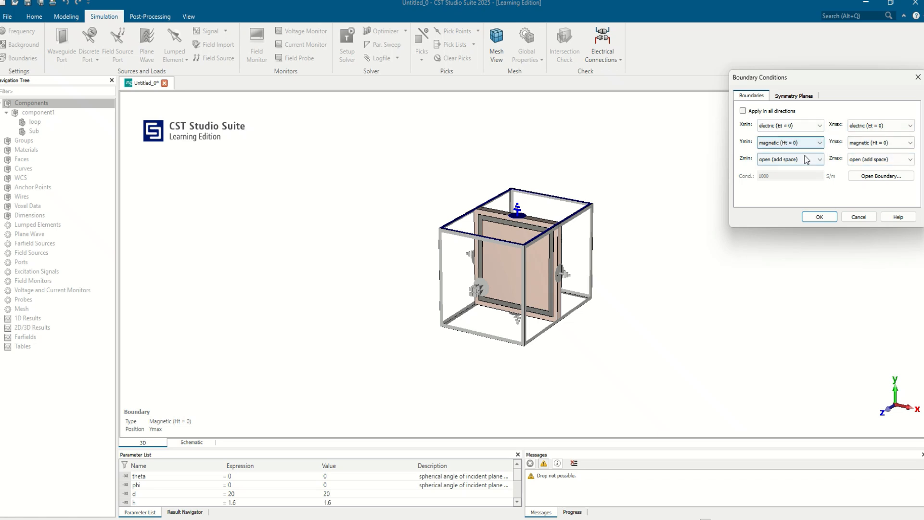
{"action": "middle_click_drag", "start_coordinate": [547, 268], "coordinate": [476, 264]}
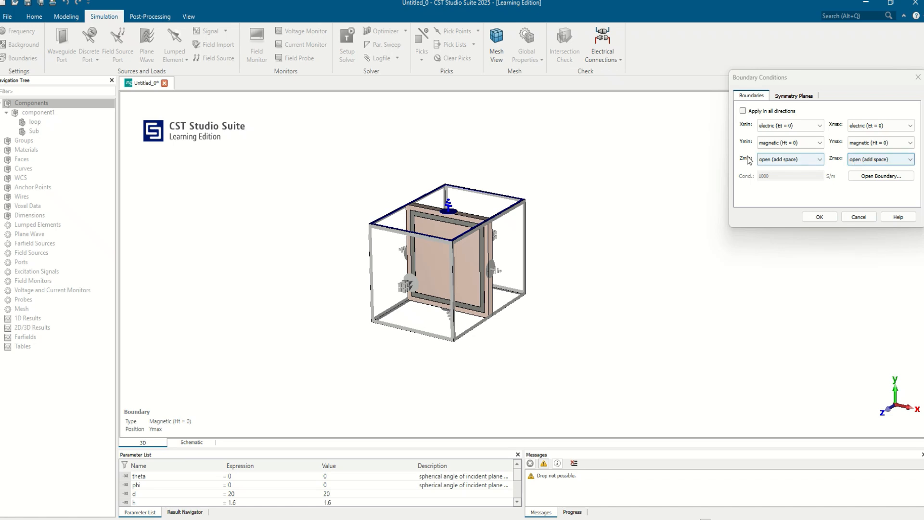
{"action": "left_click", "coordinate": [820, 217]}
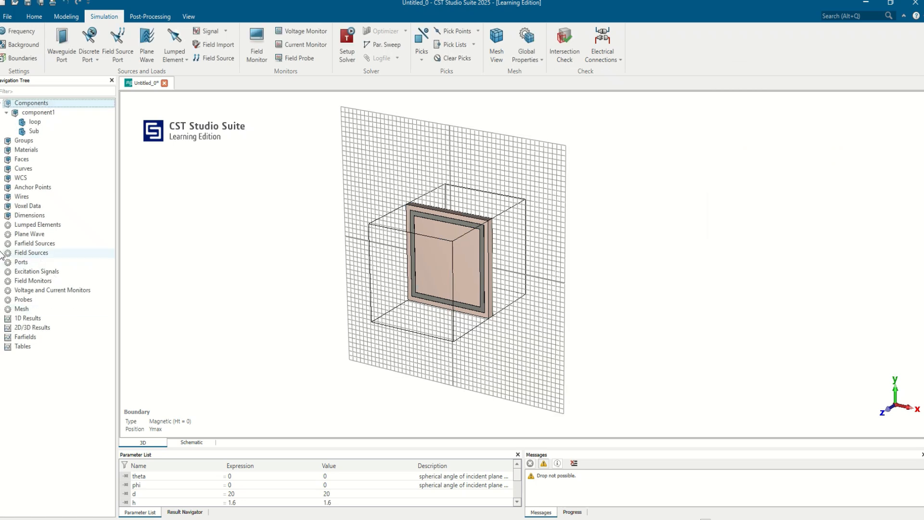
Start waveguide port 1 with its normal along Z and positive orientation.
{"action": "right_click", "coordinate": [19, 263]}
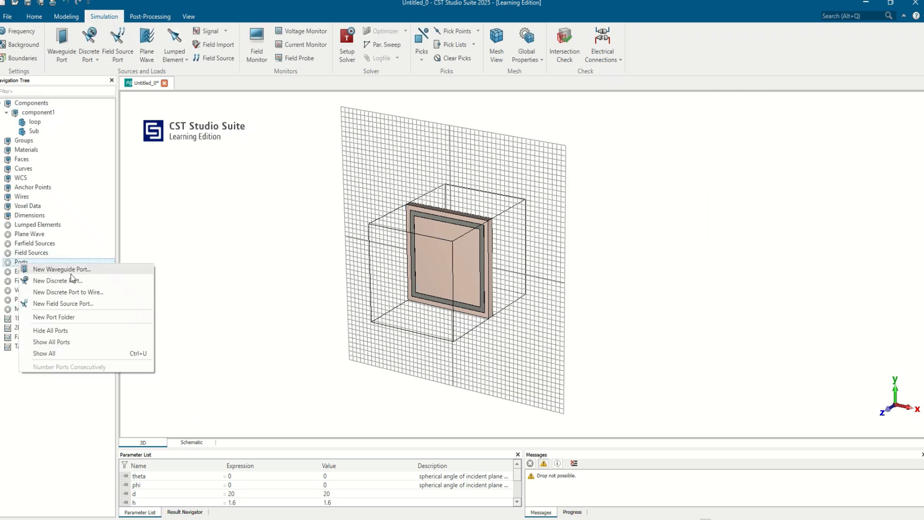
{"action": "left_click", "coordinate": [74, 268]}
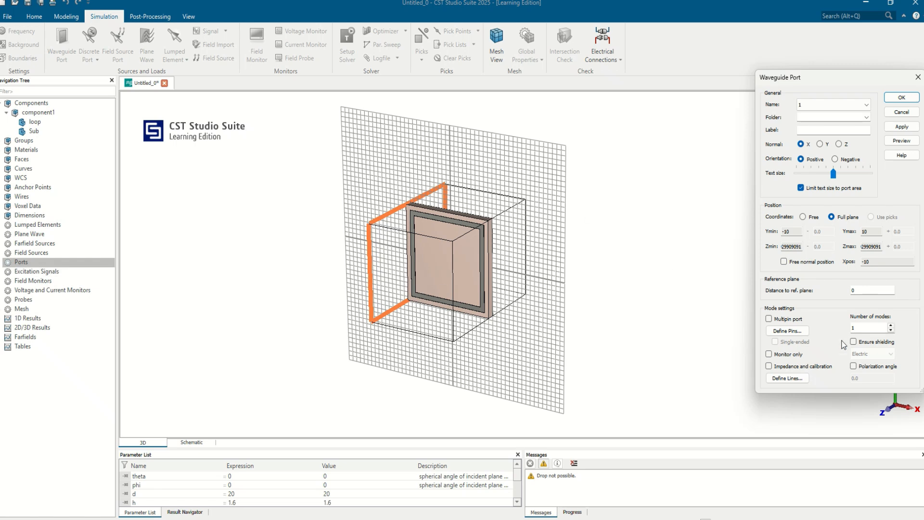
{"action": "left_click", "coordinate": [839, 144]}
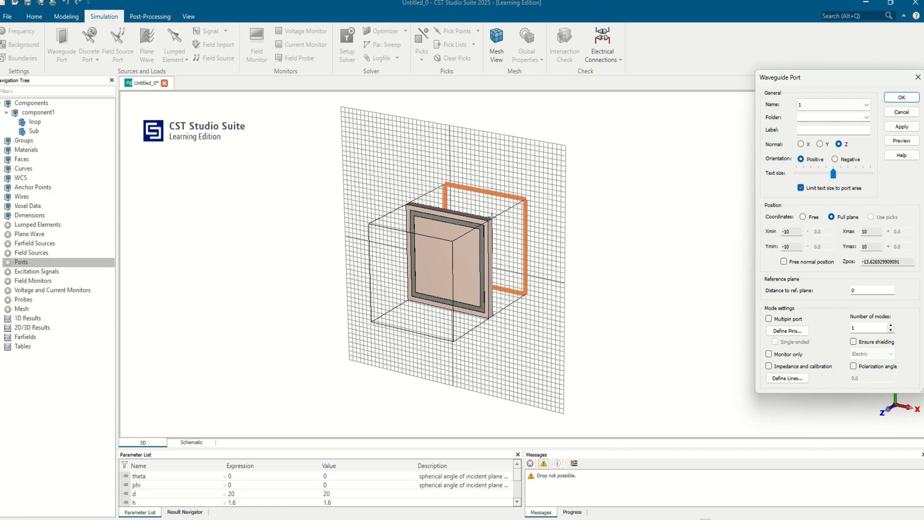
Set port 1's distance to the reference plane to -13.626929909091, create the port and inspect its reference plane.
{"action": "left_click", "coordinate": [784, 262]}
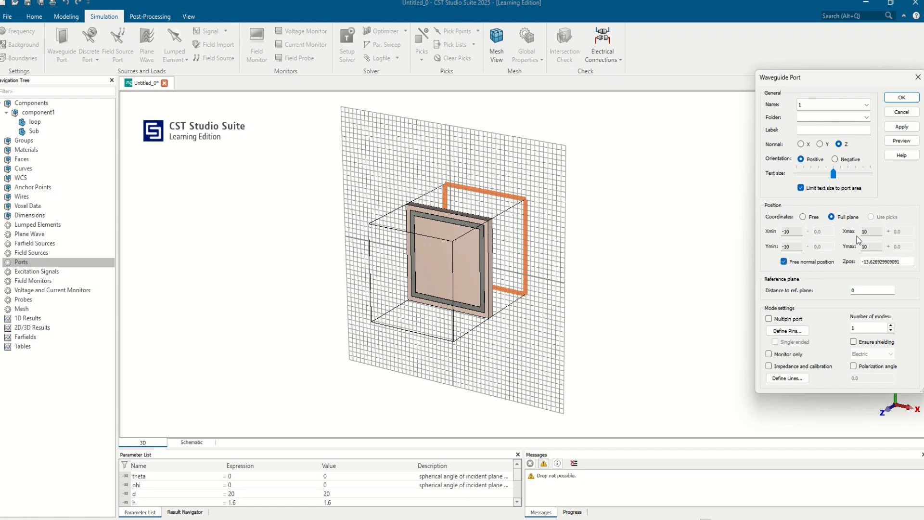
{"action": "left_click_drag", "start_coordinate": [908, 261], "coordinate": [862, 262]}
{"action": "key", "text": "ctrl+c"}
{"action": "double_click", "coordinate": [858, 291]}
{"action": "key", "text": "ctrl+v"}
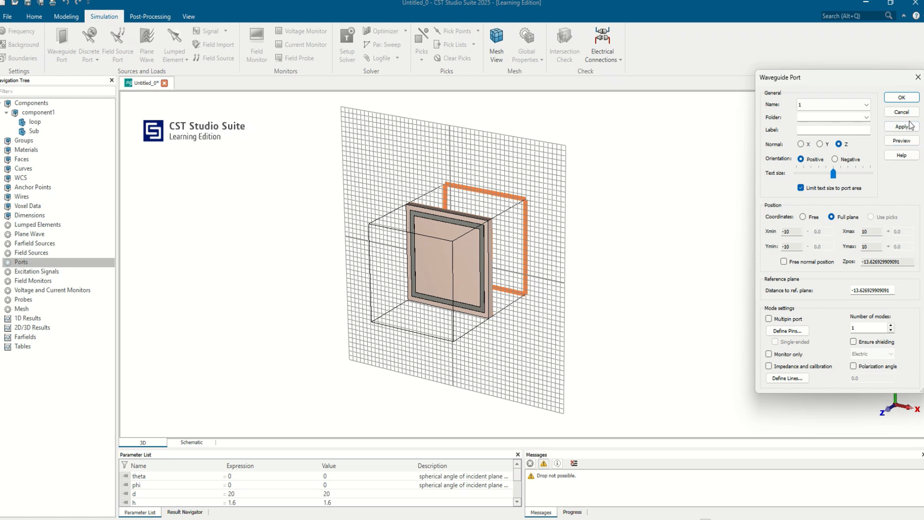
{"action": "left_click", "coordinate": [912, 146]}
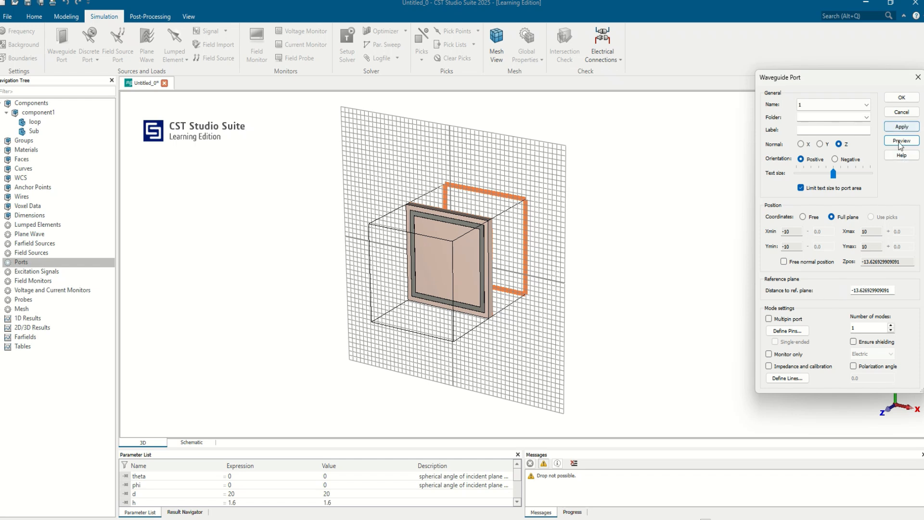
{"action": "left_click", "coordinate": [901, 98]}
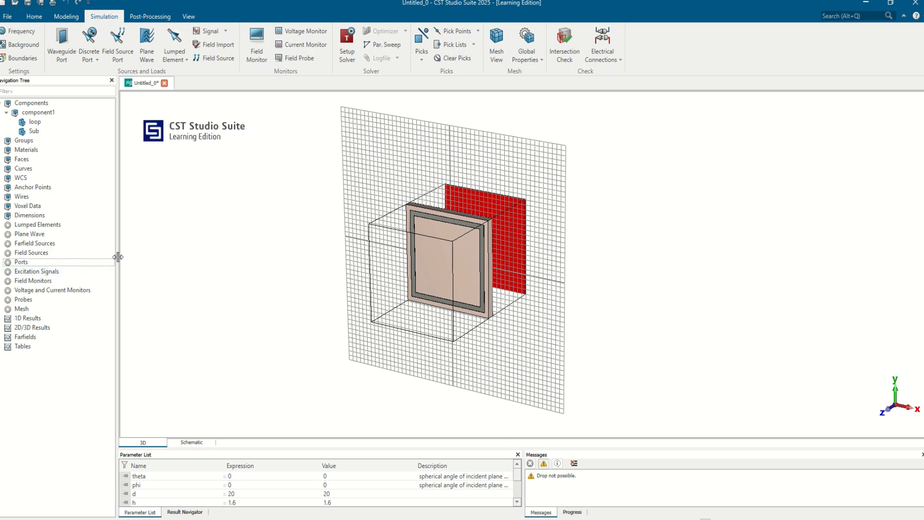
{"action": "left_click", "coordinate": [3, 262]}
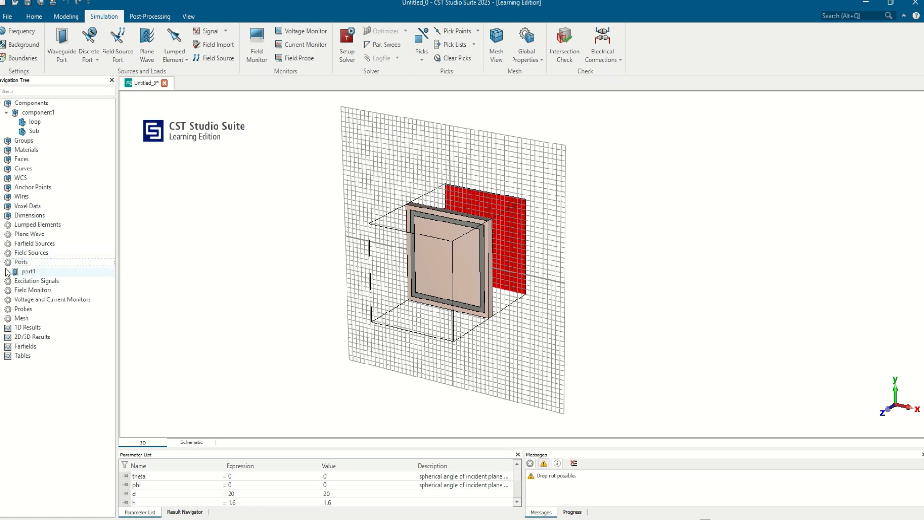
{"action": "left_click", "coordinate": [18, 272]}
{"action": "middle_click_drag", "start_coordinate": [537, 227], "coordinate": [527, 239]}
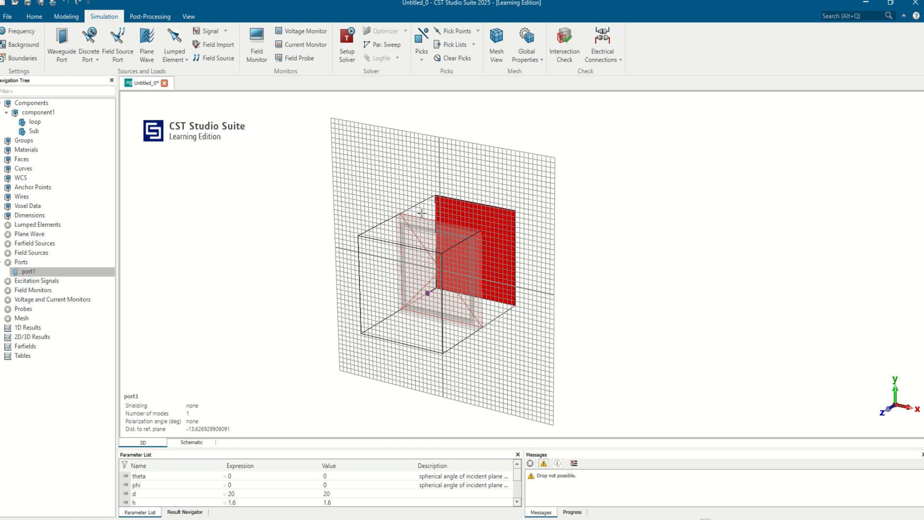
Start waveguide port 2 with its normal along Z and negative orientation.
{"action": "left_click", "coordinate": [33, 266]}
{"action": "right_click", "coordinate": [34, 266]}
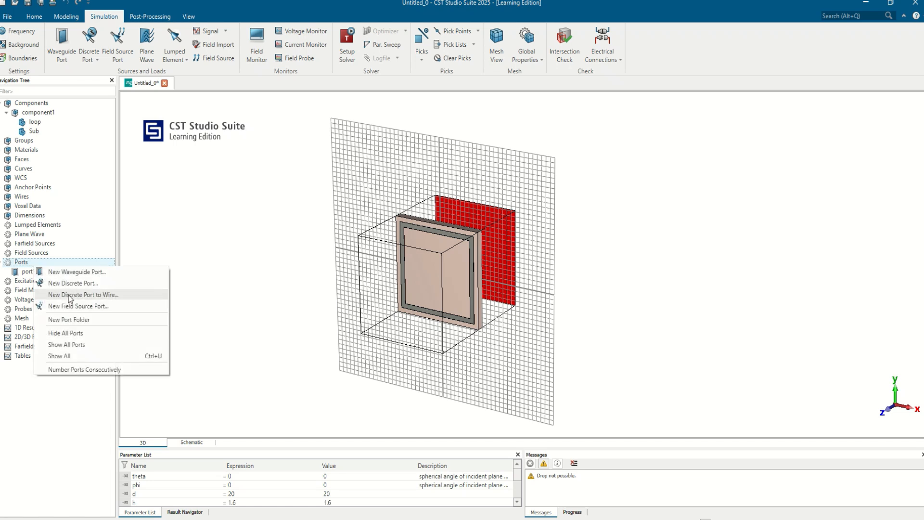
{"action": "left_click", "coordinate": [82, 271]}
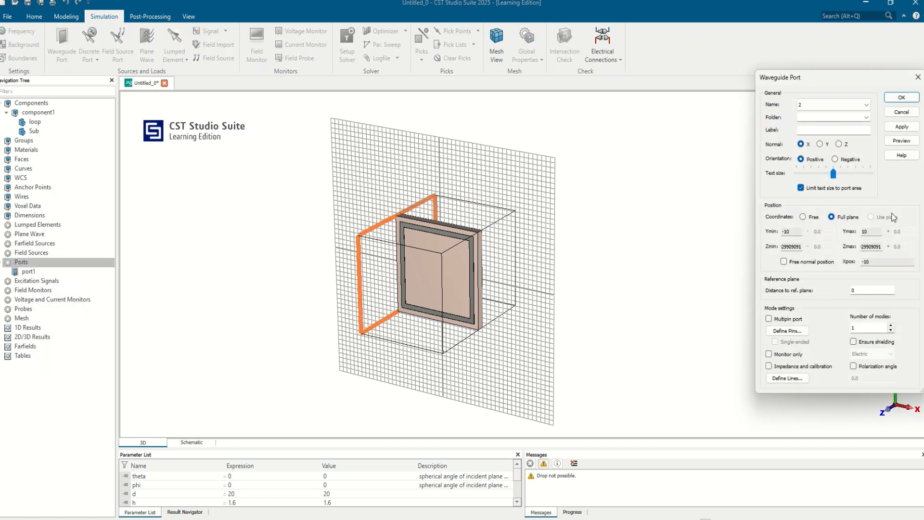
{"action": "left_click", "coordinate": [838, 144]}
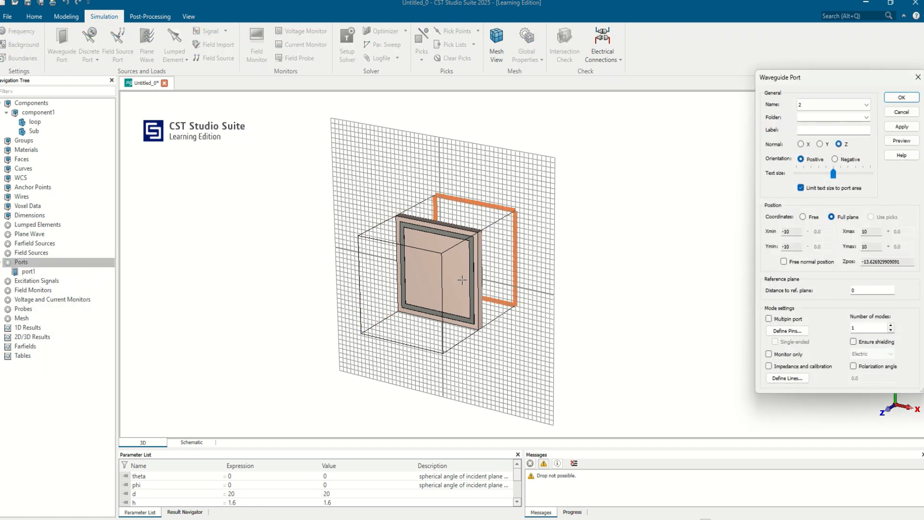
{"action": "left_click", "coordinate": [850, 160]}
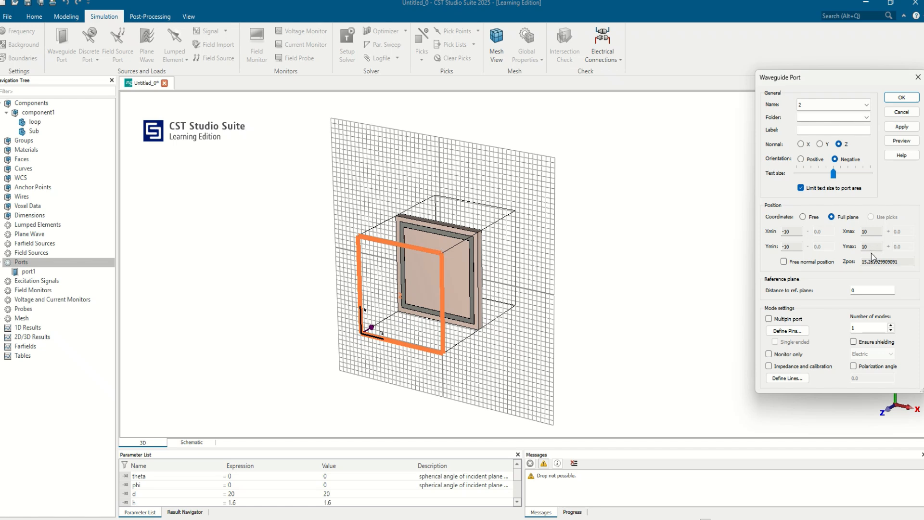
Set port 2's distance to the reference plane to -(15.261929909091-h-0.035), preview it and create the port.
{"action": "left_click", "coordinate": [784, 262]}
{"action": "key", "text": "Tab"}
{"action": "key", "text": "ctrl+c"}
{"action": "left_click", "coordinate": [784, 261]}
{"action": "key", "text": "ctrl+v"}
{"action": "type", "text": "h"}
{"action": "key", "text": "BackSpace"}
{"action": "type", "text": "h-0.05"}
{"action": "key", "text": "BackSpace"}
{"action": "type", "text": "35)"}
{"action": "left_click", "coordinate": [902, 140]}
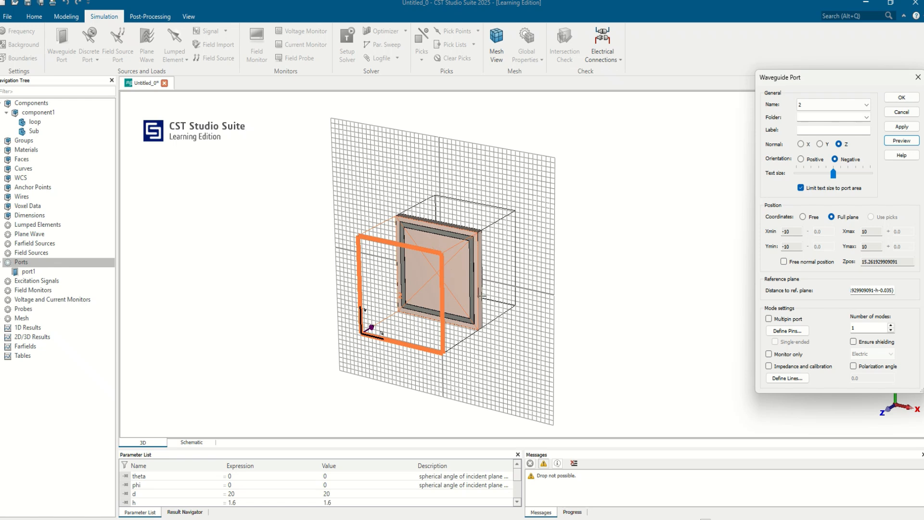
{"action": "left_click", "coordinate": [902, 97]}
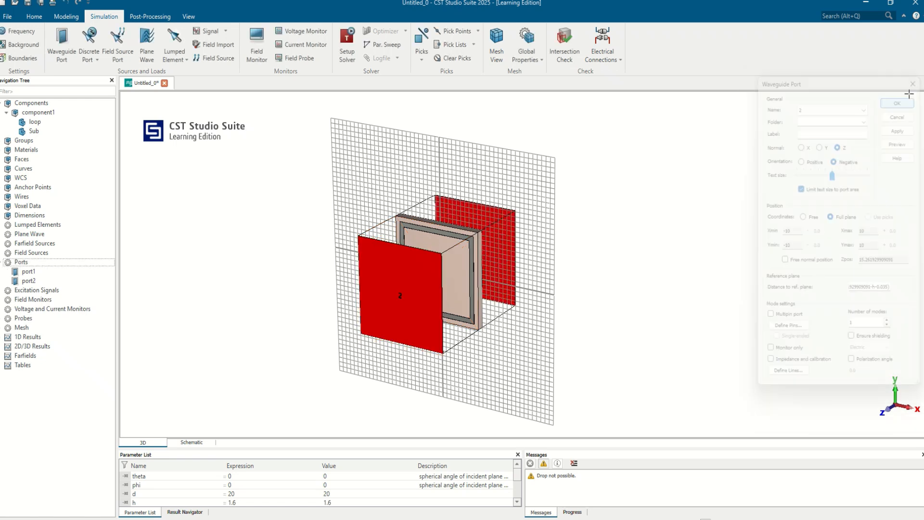
Hide the working plane and examine port1 and port2 with their reference planes from several angles.
{"action": "left_click", "coordinate": [29, 271]}
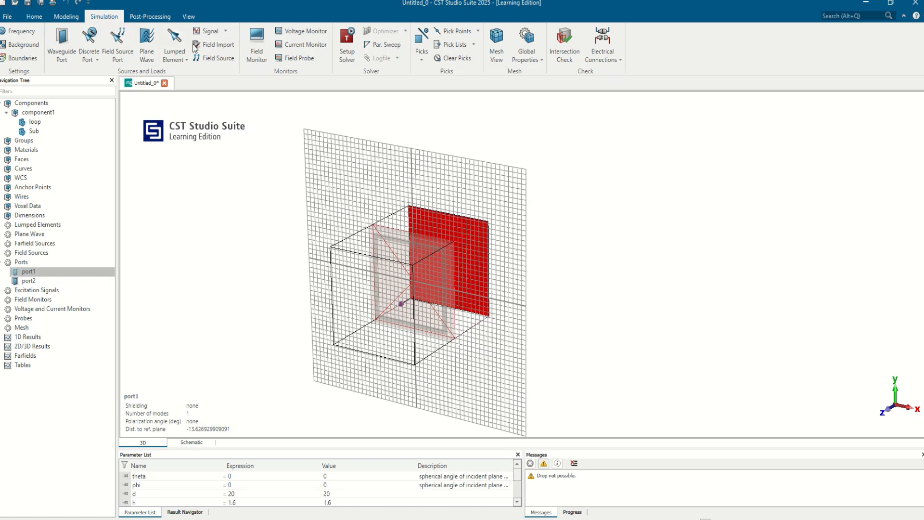
{"action": "left_click", "coordinate": [188, 16]}
{"action": "left_click", "coordinate": [236, 46]}
{"action": "left_click_drag", "start_coordinate": [530, 351], "coordinate": [607, 344]}
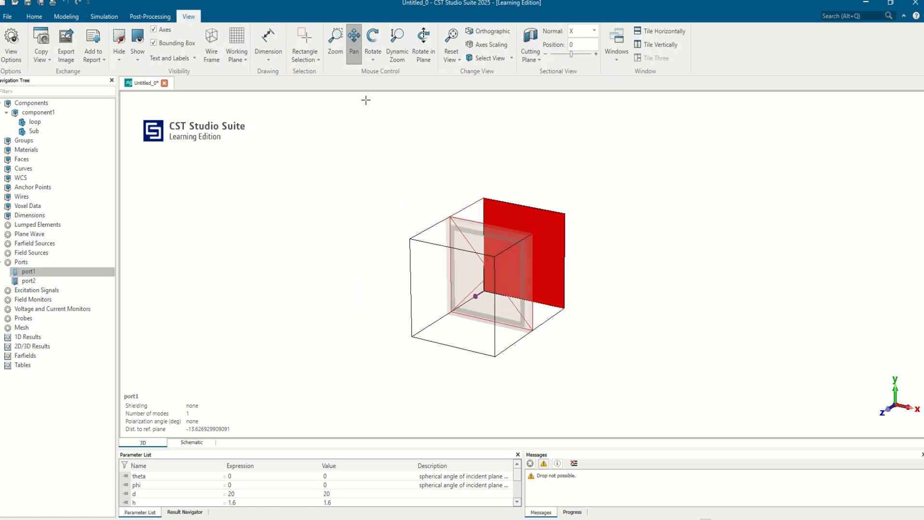
{"action": "left_click", "coordinate": [374, 41]}
{"action": "left_click_drag", "start_coordinate": [623, 274], "coordinate": [478, 328]}
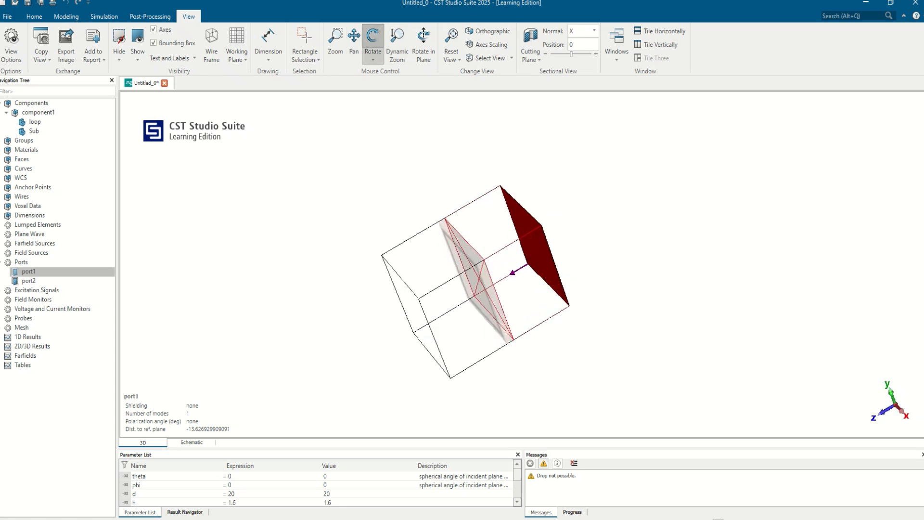
{"action": "left_click", "coordinate": [58, 282]}
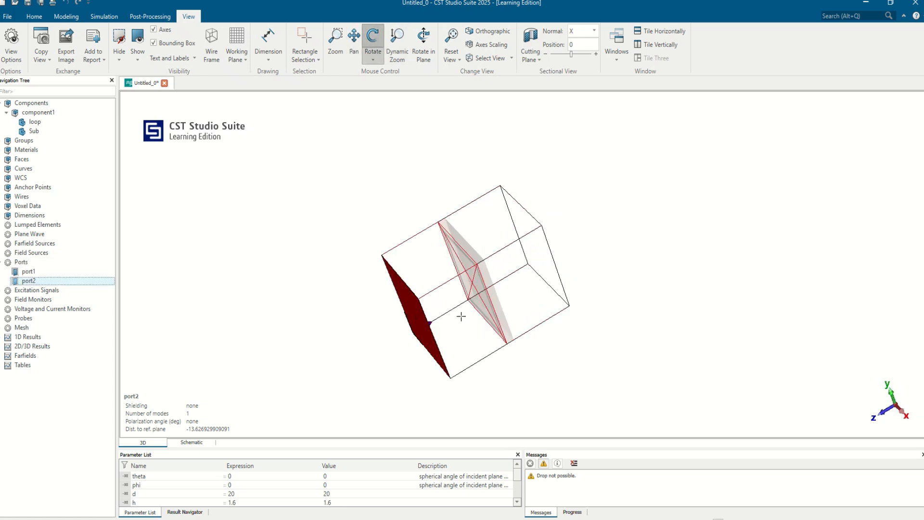
{"action": "left_click_drag", "start_coordinate": [461, 313], "coordinate": [437, 384]}
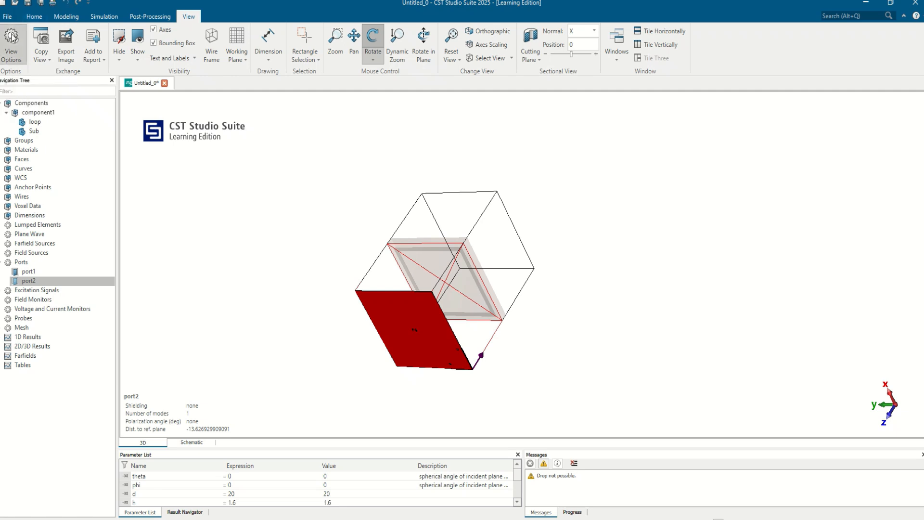
Run the time domain solver with its current settings.
{"action": "left_click", "coordinate": [103, 17]}
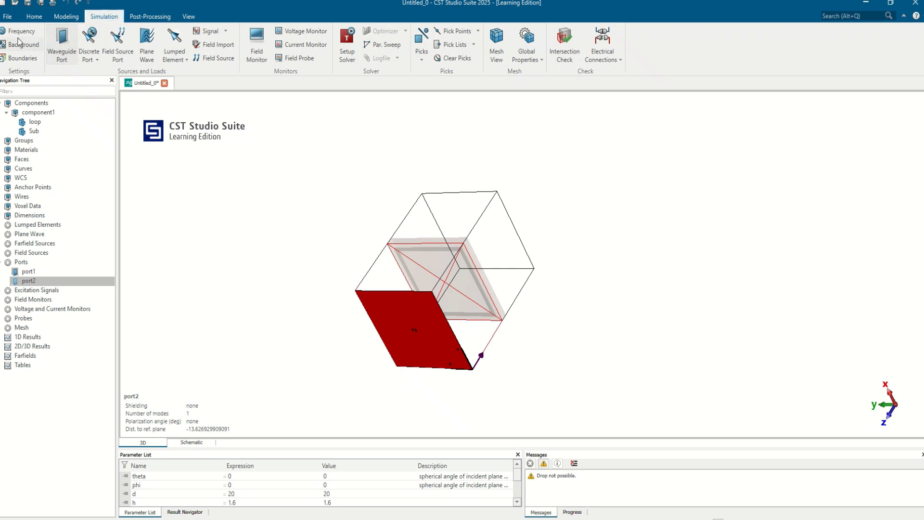
{"action": "left_click", "coordinate": [348, 36]}
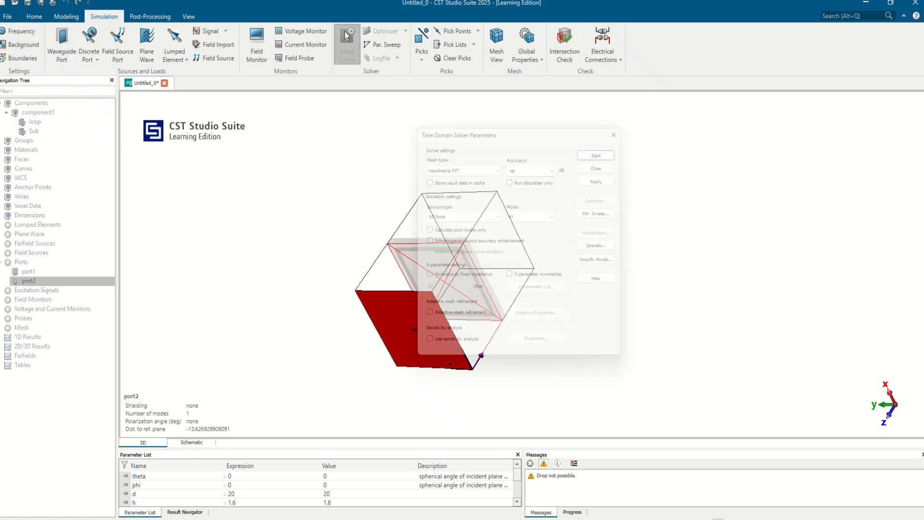
{"action": "left_click", "coordinate": [607, 149]}
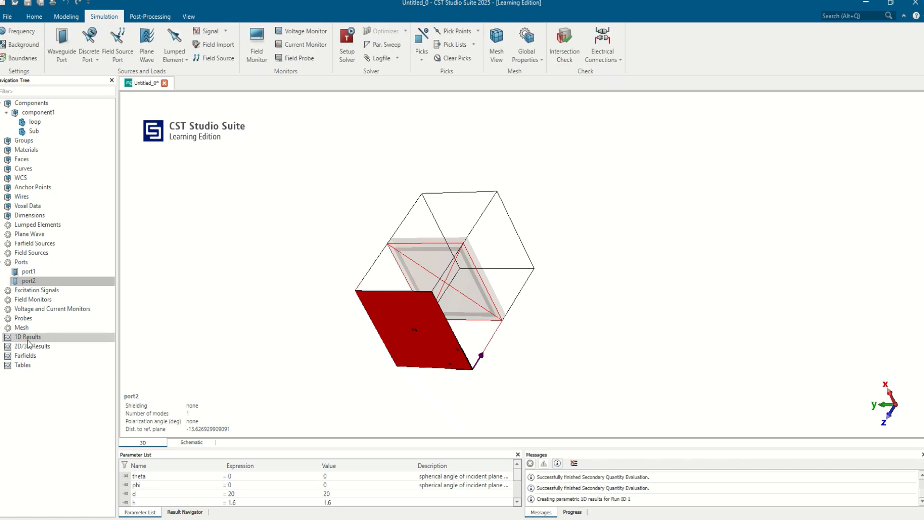
Plot the S1,1 and S2,1 magnitude curves together from the S-parameter results.
{"action": "left_click", "coordinate": [2, 337]}
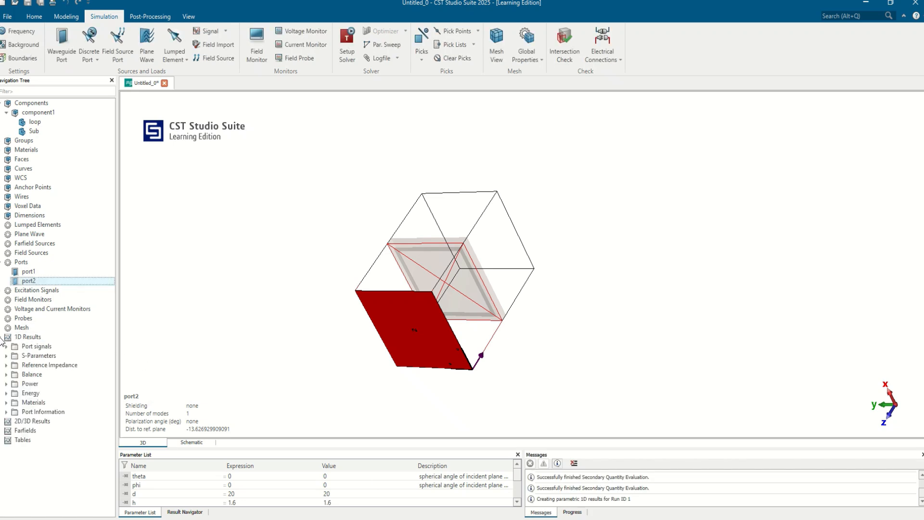
{"action": "left_click", "coordinate": [6, 355]}
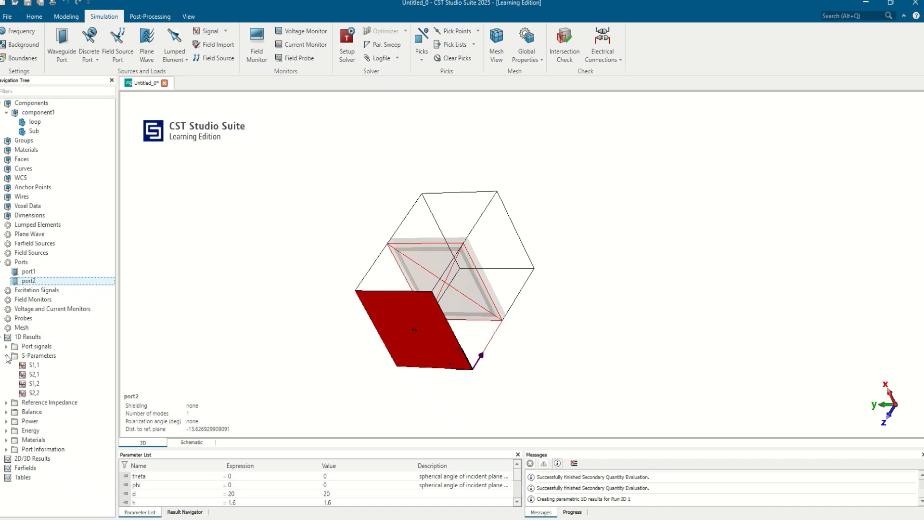
{"action": "left_click", "coordinate": [40, 364]}
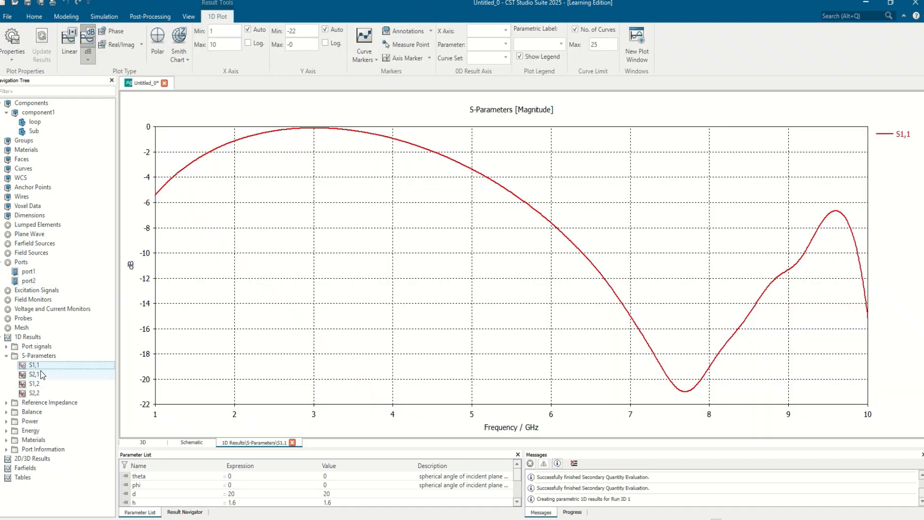
{"action": "left_click", "coordinate": [43, 383], "text": "ctrl"}
{"action": "left_click", "coordinate": [44, 376], "text": "ctrl"}
{"action": "left_click", "coordinate": [38, 385], "text": "ctrl"}
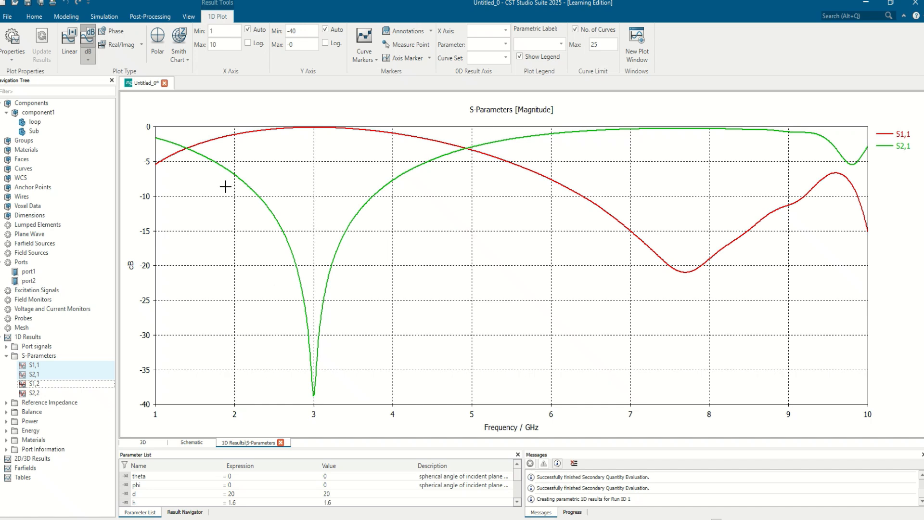
Place curve markers on the S2,1 curve at its two -10 dB points, about 2.31 and 3.74 GHz.
{"action": "right_click", "coordinate": [309, 194]}
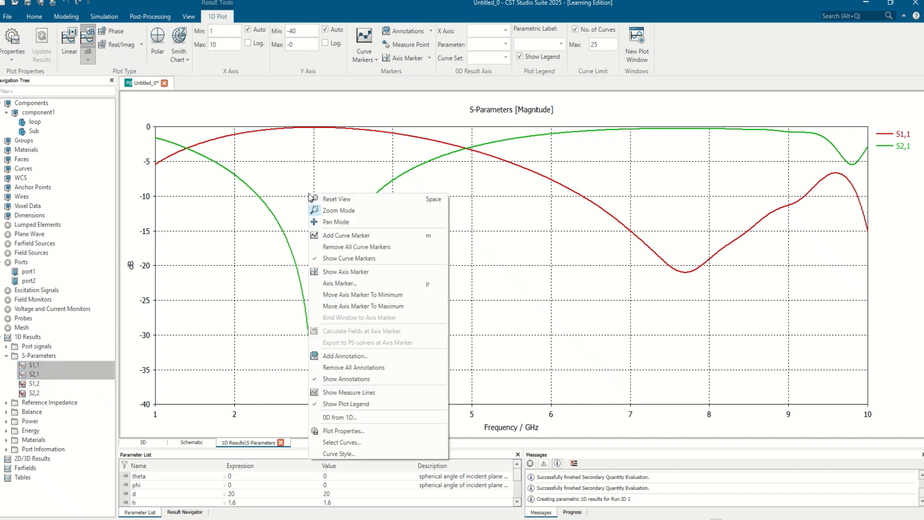
{"action": "left_click", "coordinate": [362, 236]}
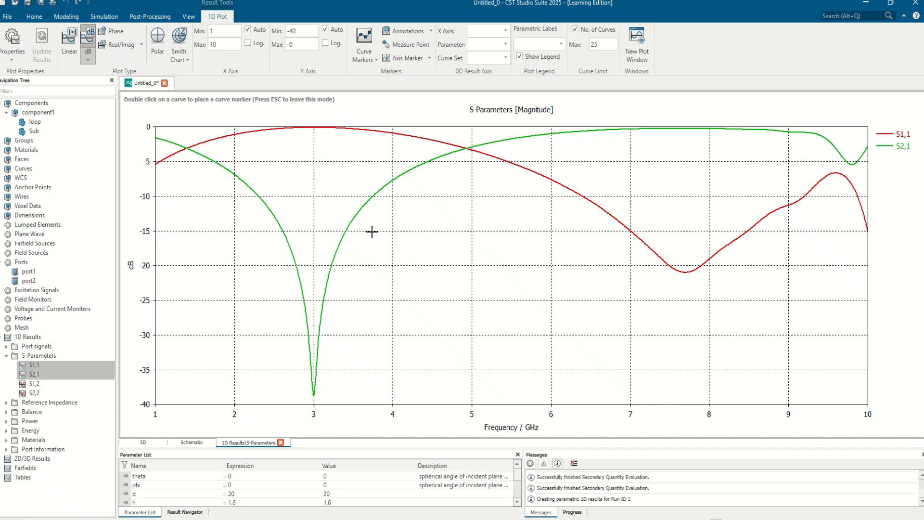
{"action": "double_click", "coordinate": [259, 197]}
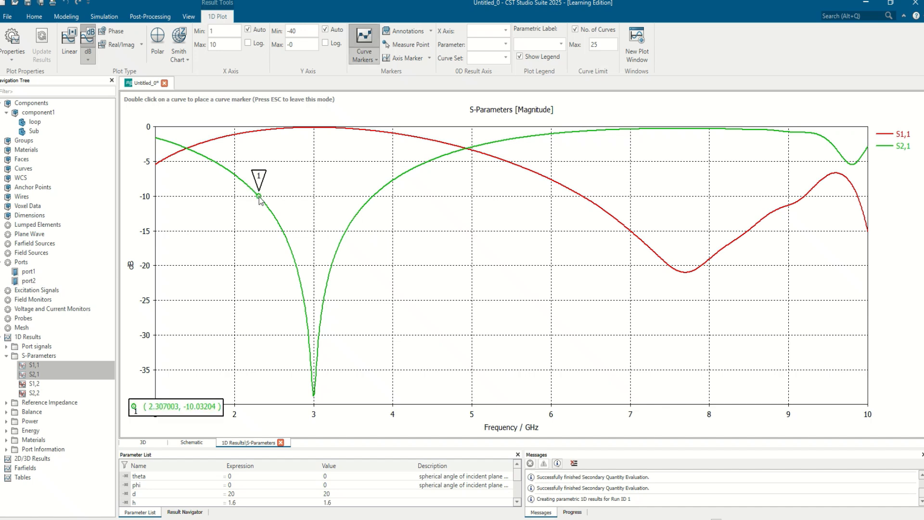
{"action": "double_click", "coordinate": [373, 198]}
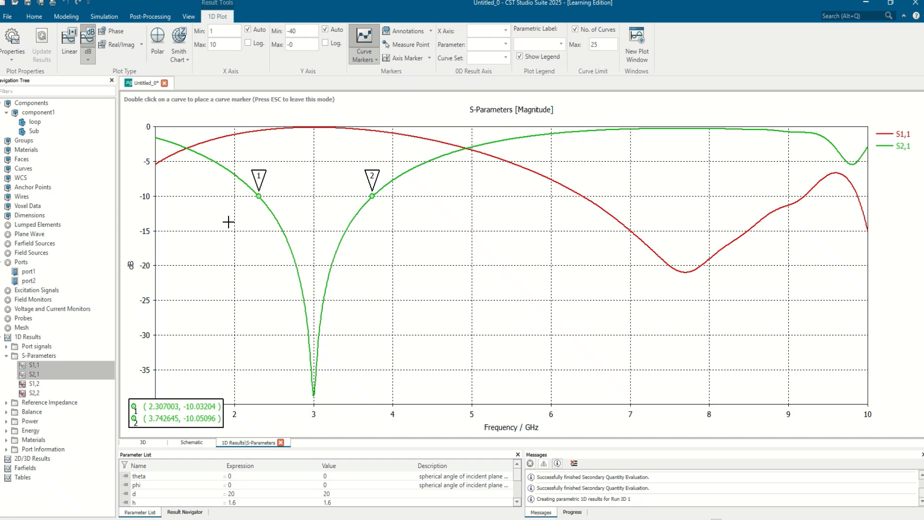
Copy the S1,1 and S2,1 curves and paste the duplicates into the S-Parameters results folder.
{"action": "right_click", "coordinate": [39, 367]}
{"action": "left_click", "coordinate": [87, 399]}
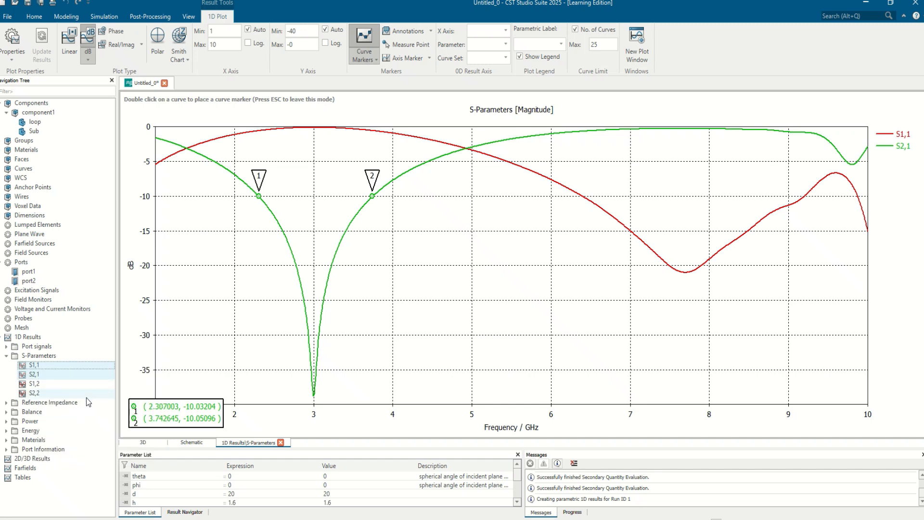
{"action": "left_click", "coordinate": [38, 356]}
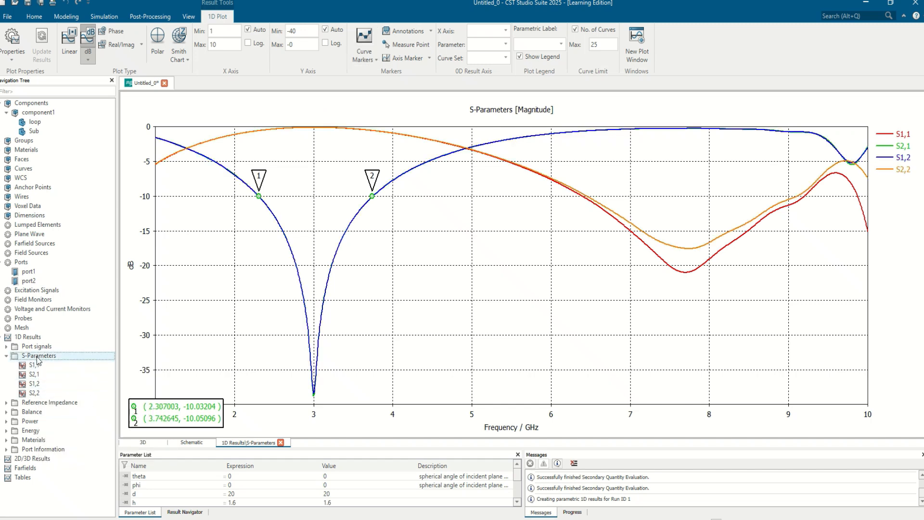
{"action": "right_click", "coordinate": [43, 357]}
{"action": "left_click", "coordinate": [68, 399]}
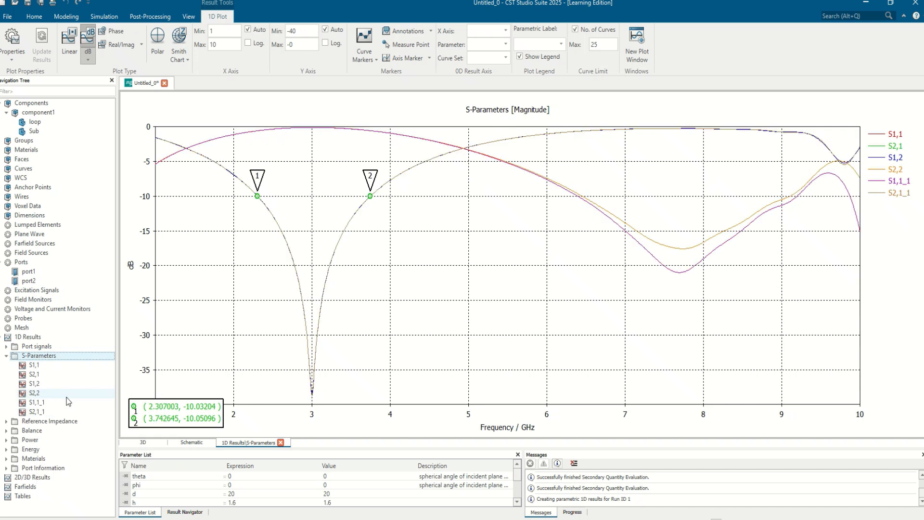
Rename the copied S1,1 curve as S11_Bandstop.
{"action": "left_click", "coordinate": [50, 402]}
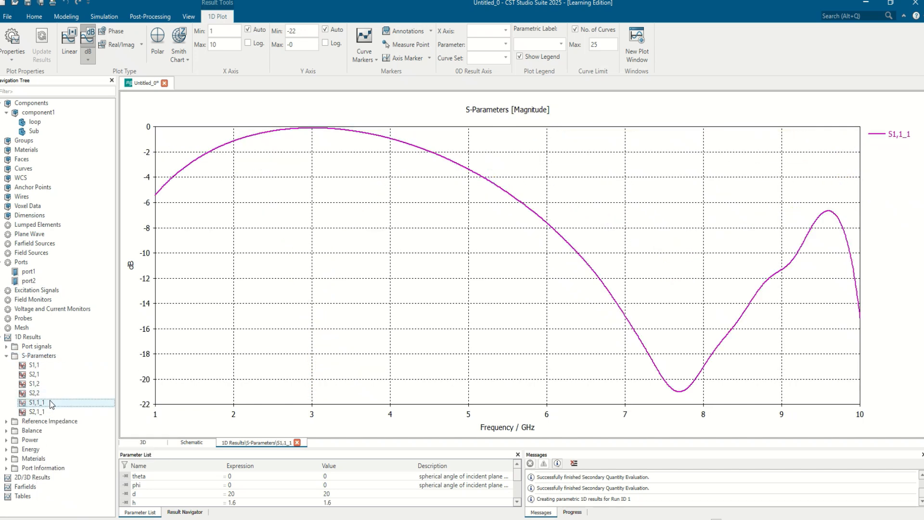
{"action": "left_click", "coordinate": [50, 402]}
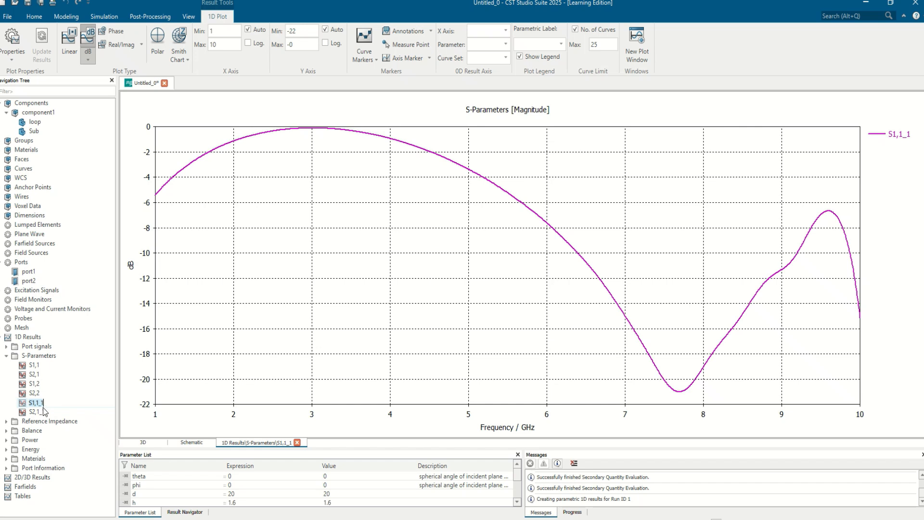
{"action": "type", "text": "S11_Bandstop"}
{"action": "key", "text": "Return"}
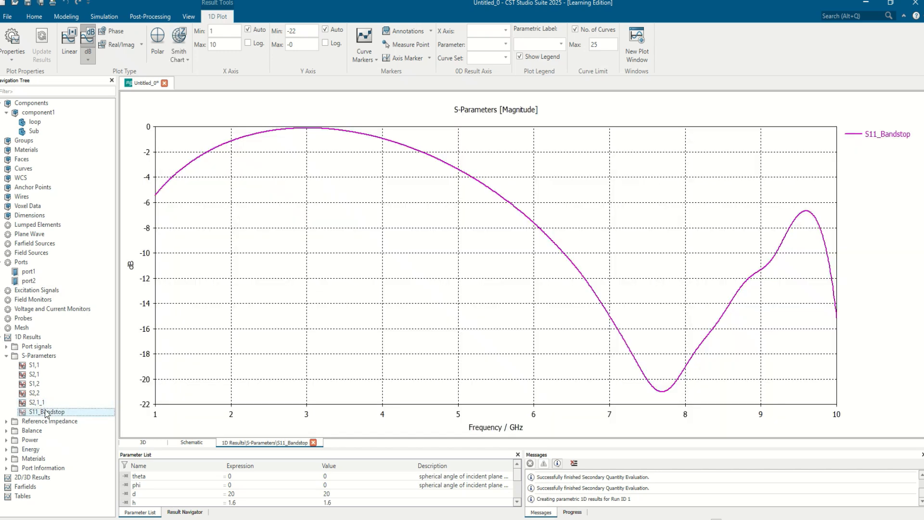
Rename the copied S2,1 curve as S21_Bandstop.
{"action": "left_click", "coordinate": [37, 404]}
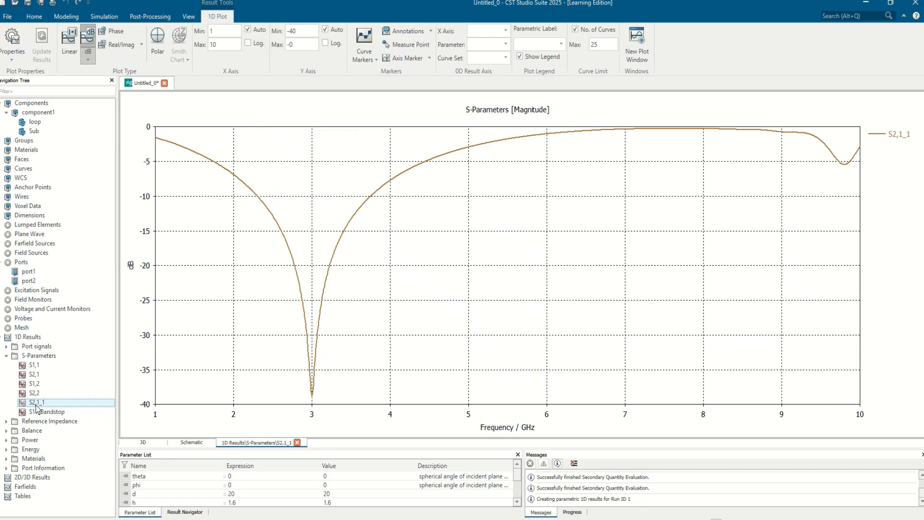
{"action": "left_click", "coordinate": [37, 404]}
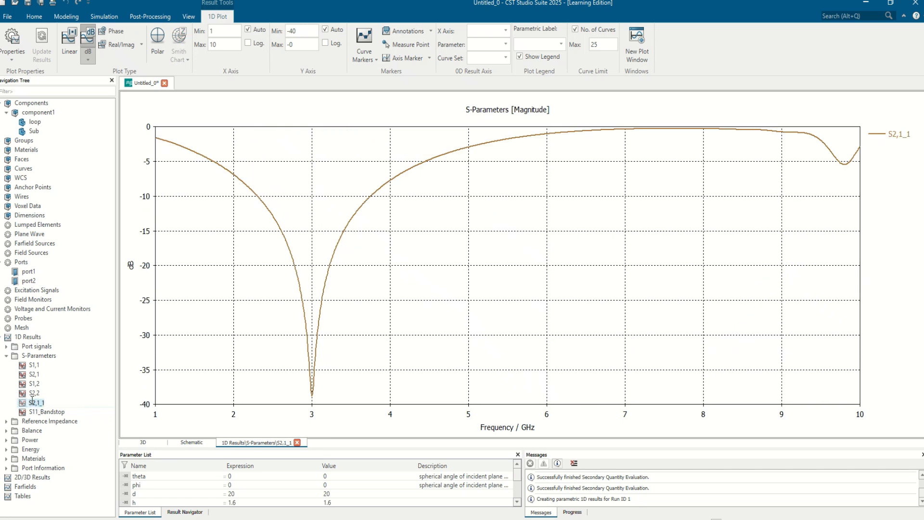
{"action": "type", "text": "S21"}
{"action": "left_click", "coordinate": [31, 401]}
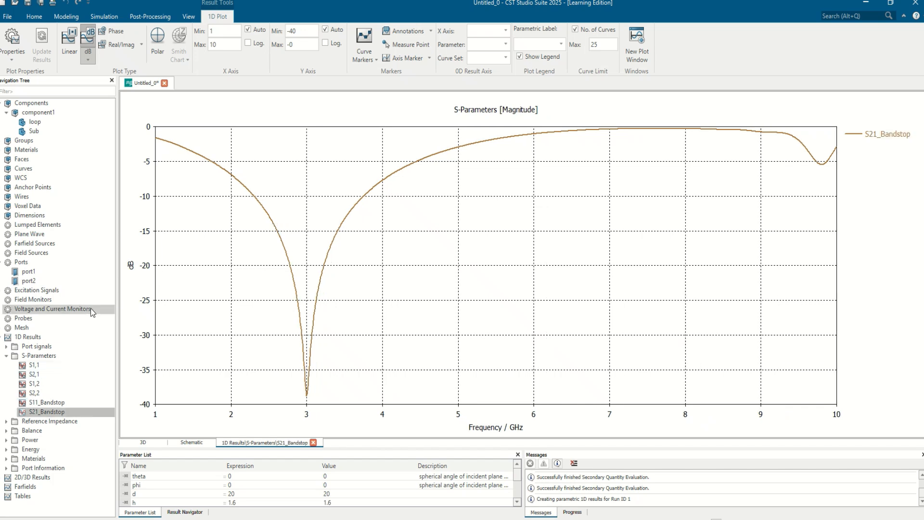
View the unit cell model and plot the S11_Bandstop and S21_Bandstop curves together.
{"action": "left_click", "coordinate": [28, 113]}
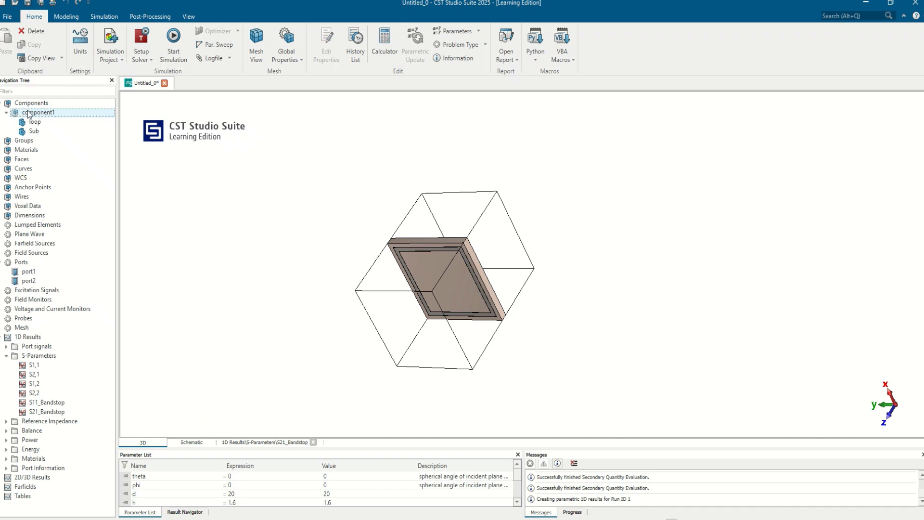
{"action": "left_click", "coordinate": [46, 404]}
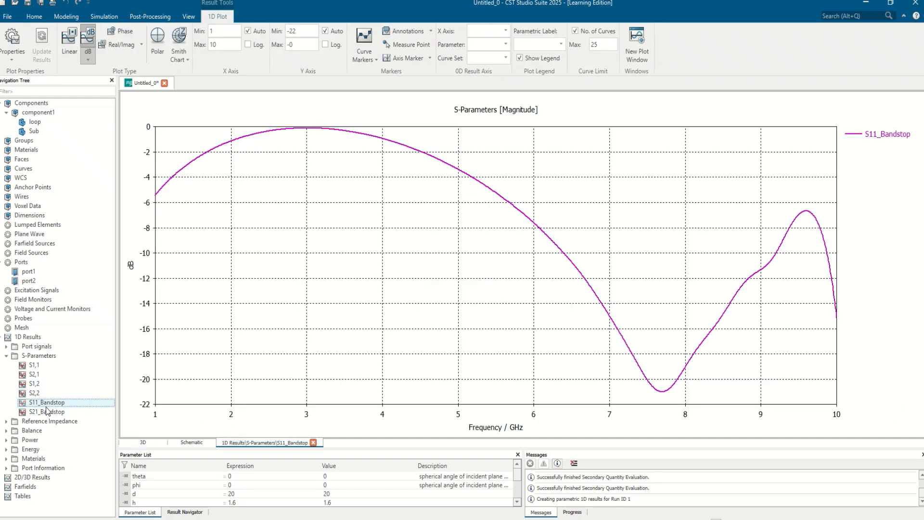
{"action": "left_click", "coordinate": [47, 411], "text": "ctrl"}
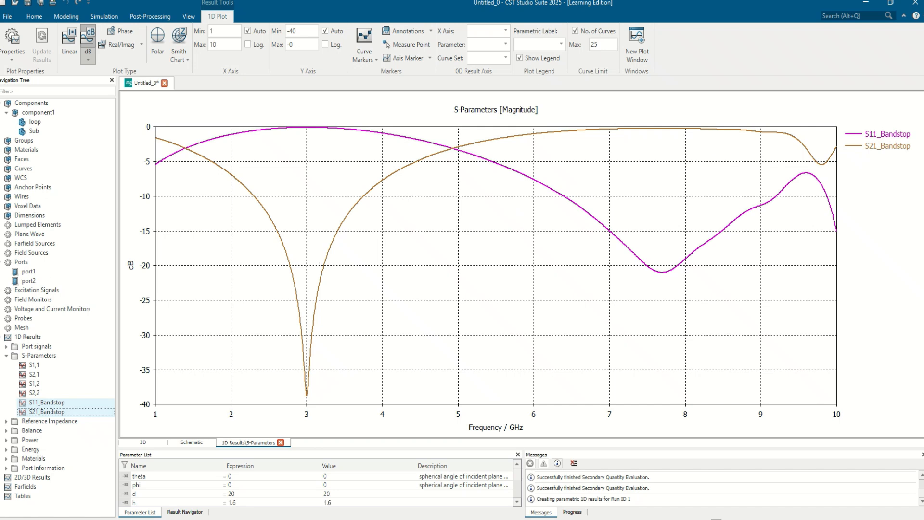
{"action": "left_click", "coordinate": [42, 107]}
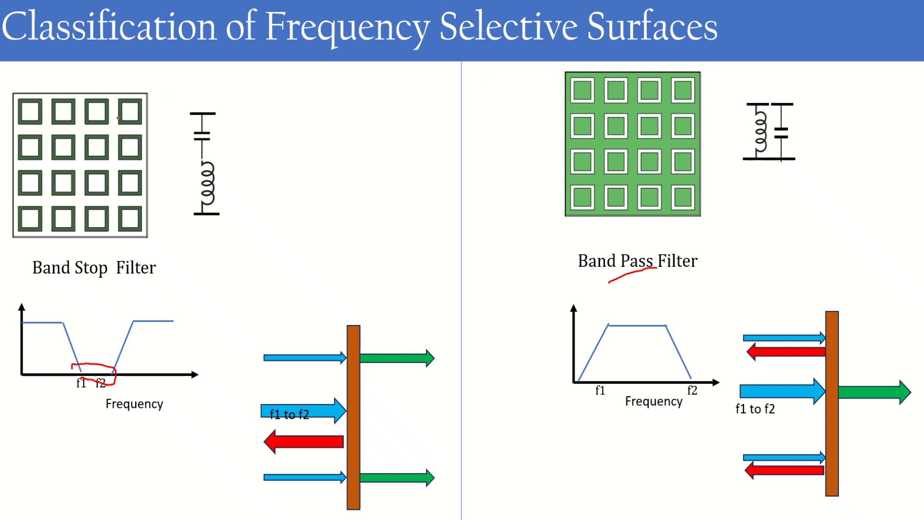
{"action": "mouse_move", "coordinate": [125, 112]}
{"action": "left_mouse_down"}
{"action": "mouse_move", "coordinate": [484, 43]}
{"action": "mouse_move", "coordinate": [605, 138]}
{"action": "left_mouse_up"}
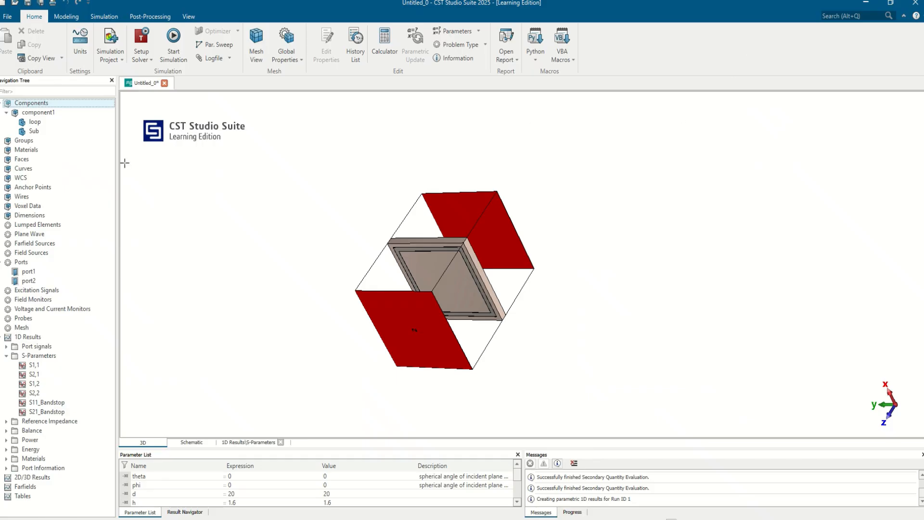
Save the project with its results under the new name bandpass1.
{"action": "left_click", "coordinate": [10, 19]}
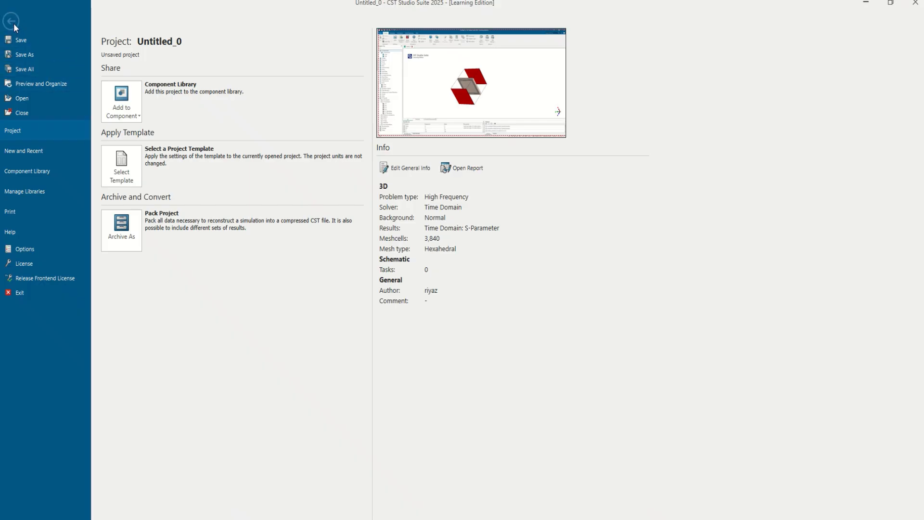
{"action": "left_click", "coordinate": [19, 53]}
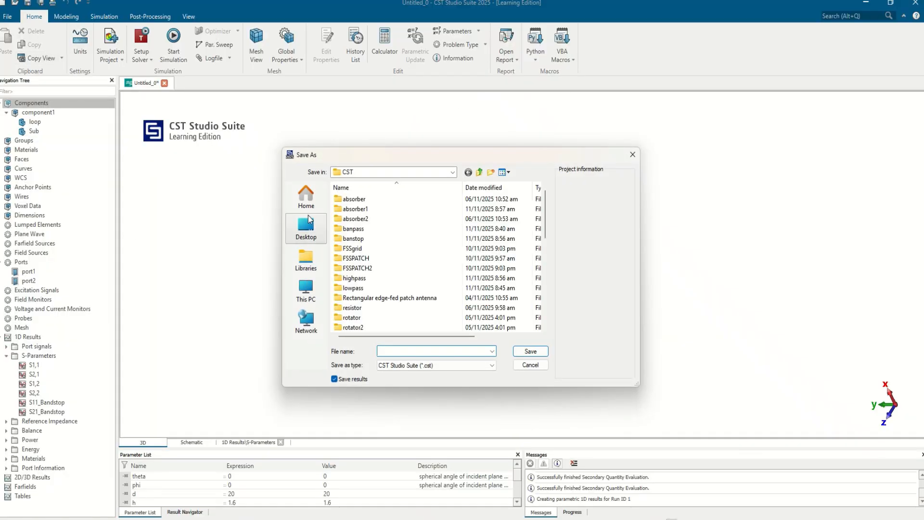
{"action": "type", "text": "bandpass"}
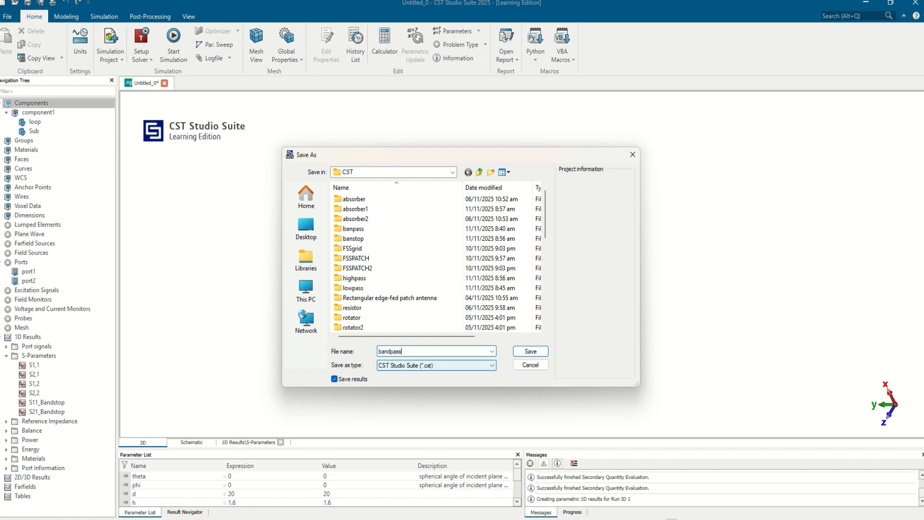
{"action": "type", "text": "1"}
{"action": "key", "text": "Return"}
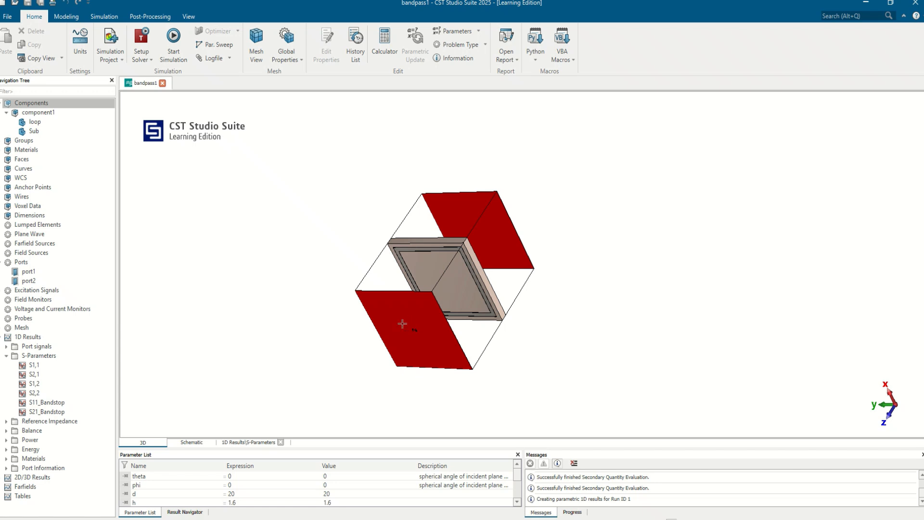
Delete the simulation results using the option for project results only.
{"action": "mouse_move", "coordinate": [404, 325]}
{"action": "left_mouse_down"}
{"action": "mouse_move", "coordinate": [521, 142]}
{"action": "mouse_move", "coordinate": [455, 293]}
{"action": "left_mouse_up"}
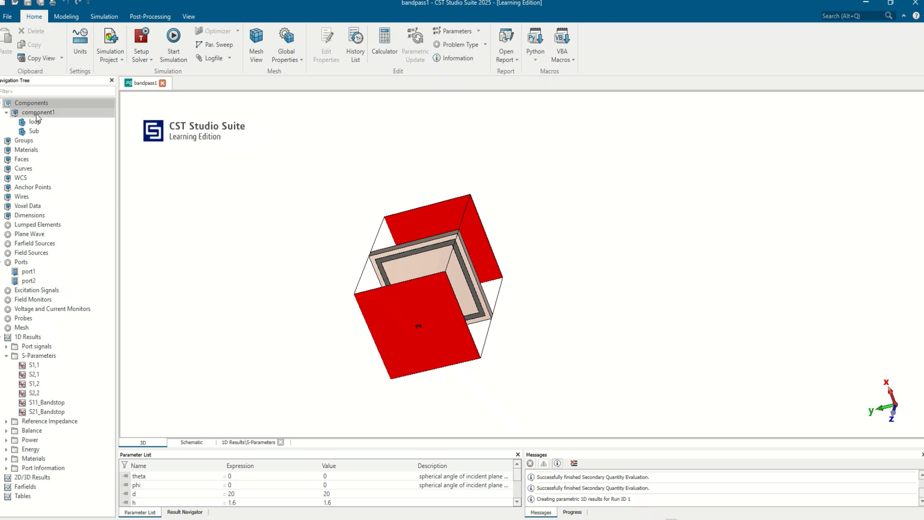
{"action": "left_click", "coordinate": [152, 17]}
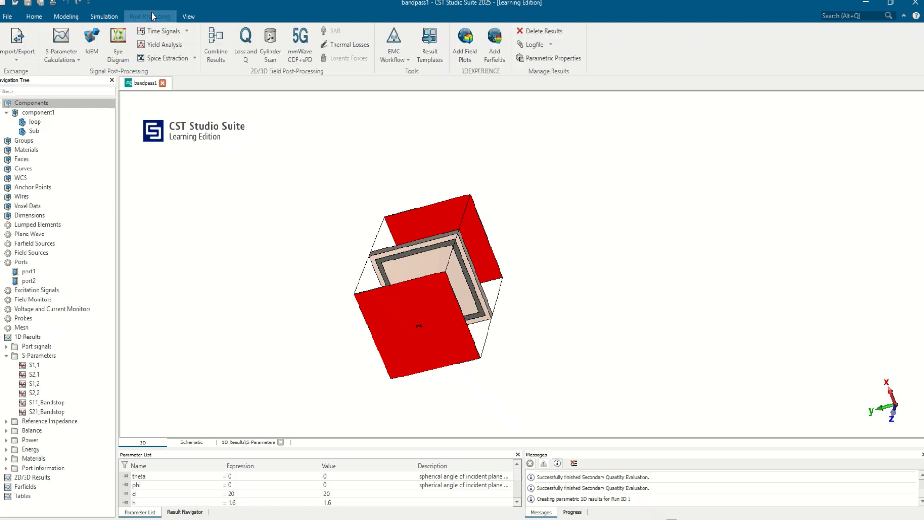
{"action": "left_click", "coordinate": [531, 30]}
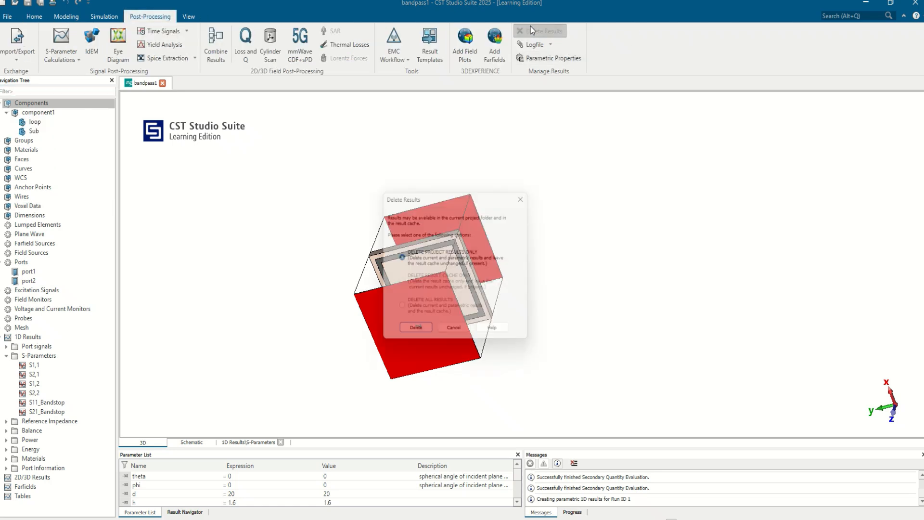
{"action": "left_click", "coordinate": [408, 331]}
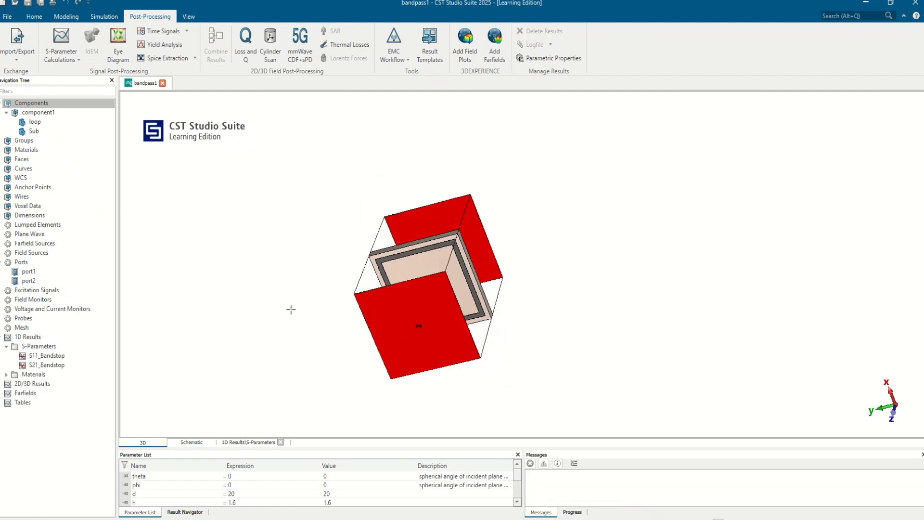
Check the stored S11_Bandstop and S21_Bandstop curves in one plot and return to the 3D view of component1.
{"action": "left_click", "coordinate": [56, 356]}
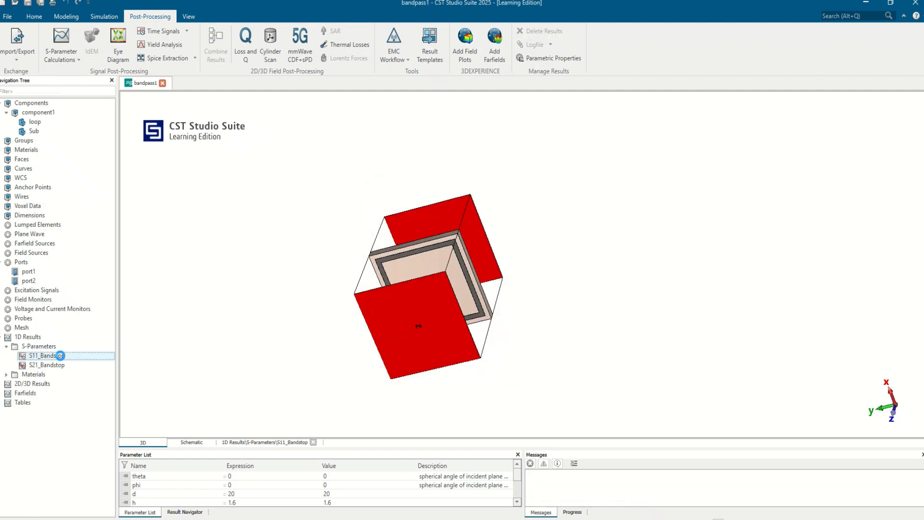
{"action": "left_click", "coordinate": [57, 369], "text": "ctrl"}
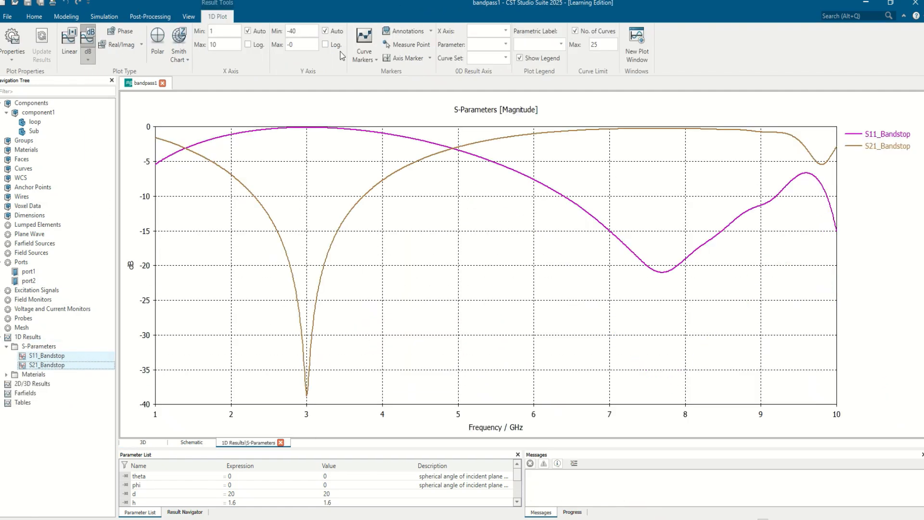
{"action": "left_click_drag", "start_coordinate": [71, 135], "coordinate": [61, 118]}
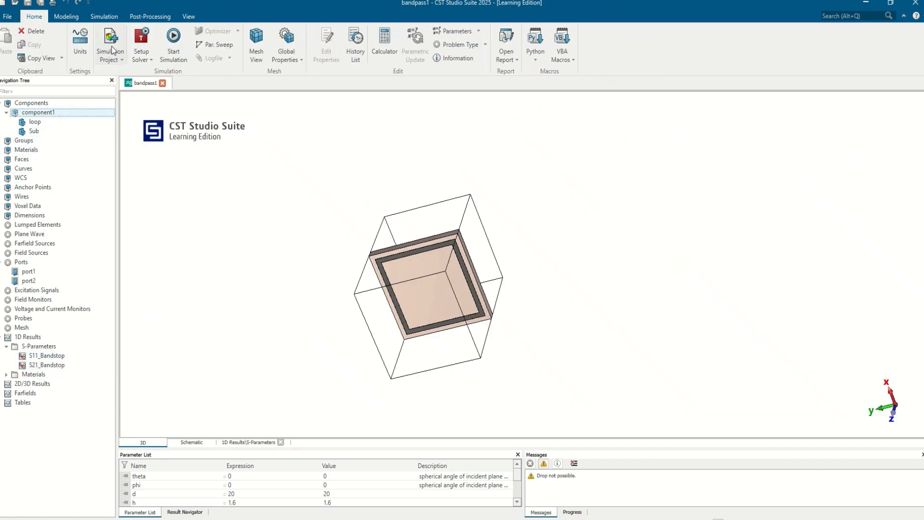
{"action": "left_click", "coordinate": [73, 19]}
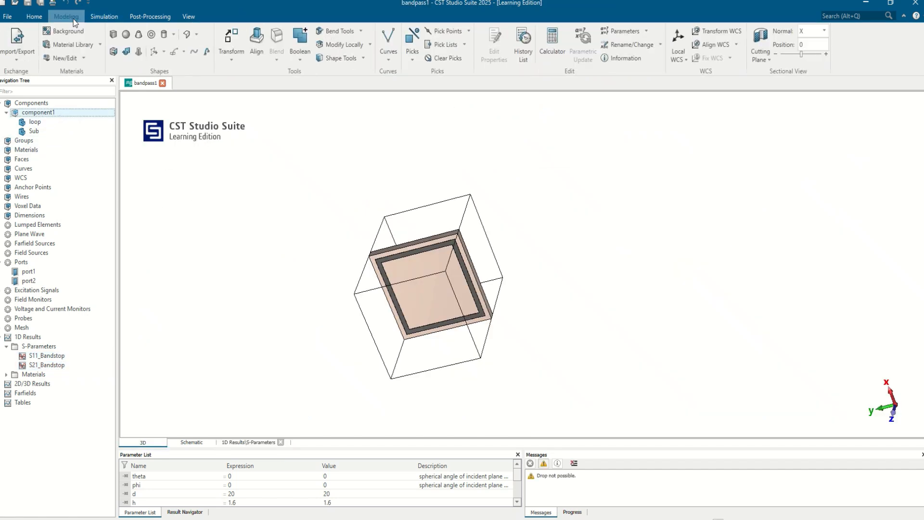
{"action": "left_click", "coordinate": [114, 34]}
{"action": "key", "text": "Tab"}
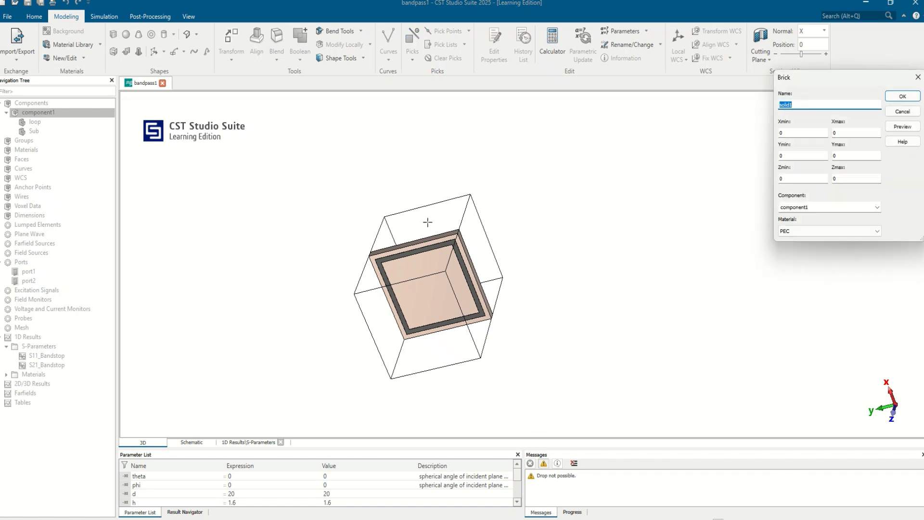
{"action": "key", "text": "Escape"}
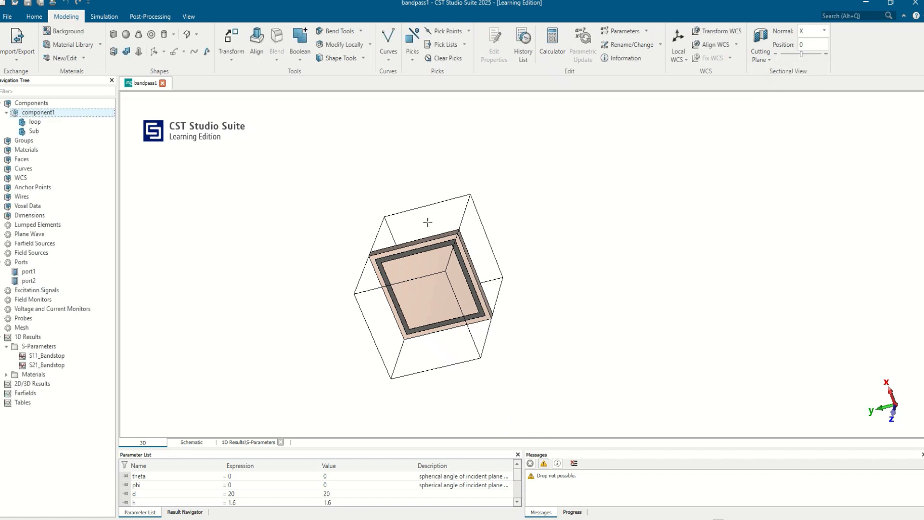
Start a new brick in component1 with X and Y extents both running from -d/2 to d/2.
{"action": "left_click", "coordinate": [114, 34]}
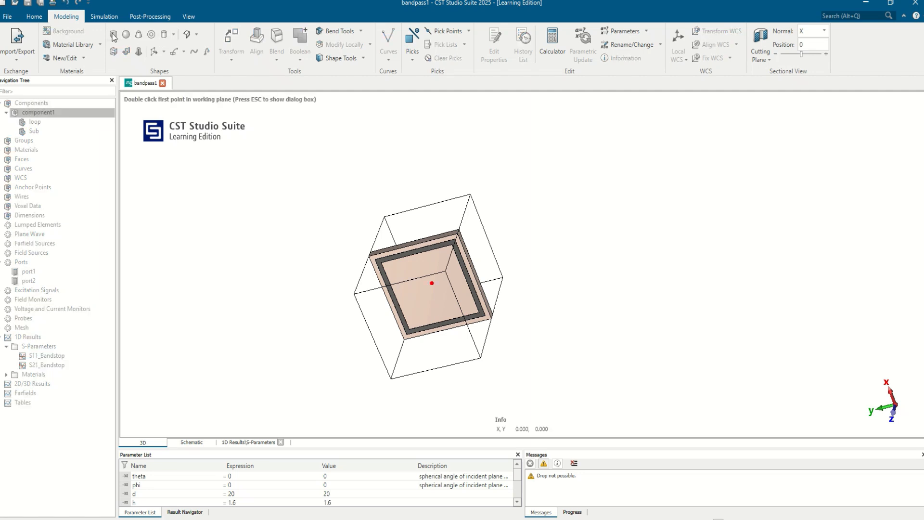
{"action": "key", "text": "Tab"}
{"action": "left_click", "coordinate": [799, 135]}
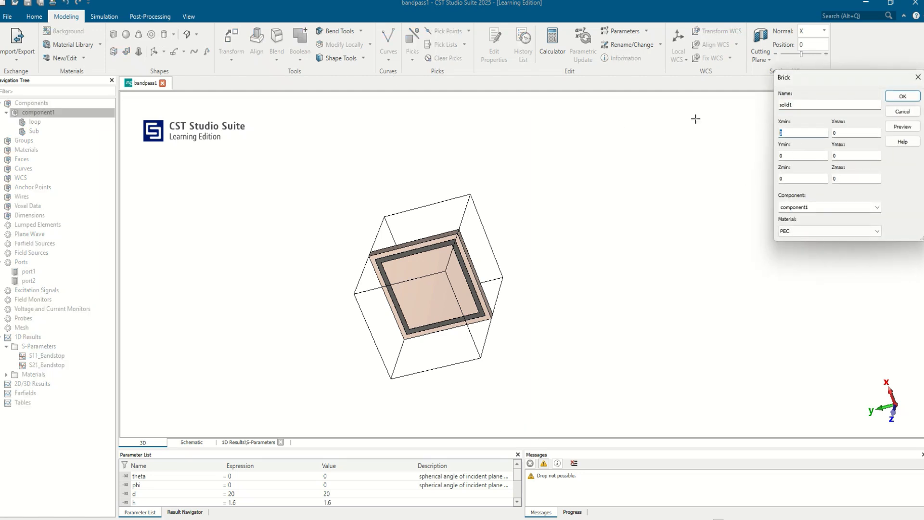
{"action": "key", "text": "Tab"}
{"action": "type", "text": "d/2"}
{"action": "key", "text": "Tab"}
{"action": "left_click", "coordinate": [844, 133]}
{"action": "type", "text": "d/2"}
{"action": "key", "text": "Tab"}
{"action": "type", "text": "-d/2"}
{"action": "key", "text": "Tab"}
{"action": "type", "text": "d/2"}
Set the brick's Z range from h to h+0.035 with PEC as the material, and create it.
{"action": "key", "text": "Tab"}
{"action": "key", "text": "Tab"}
{"action": "type", "text": "h"}
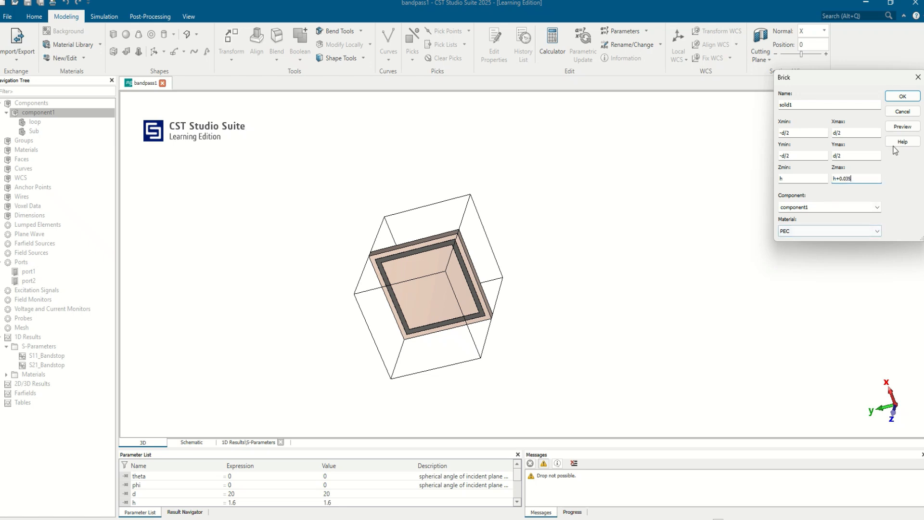
{"action": "left_click", "coordinate": [896, 97]}
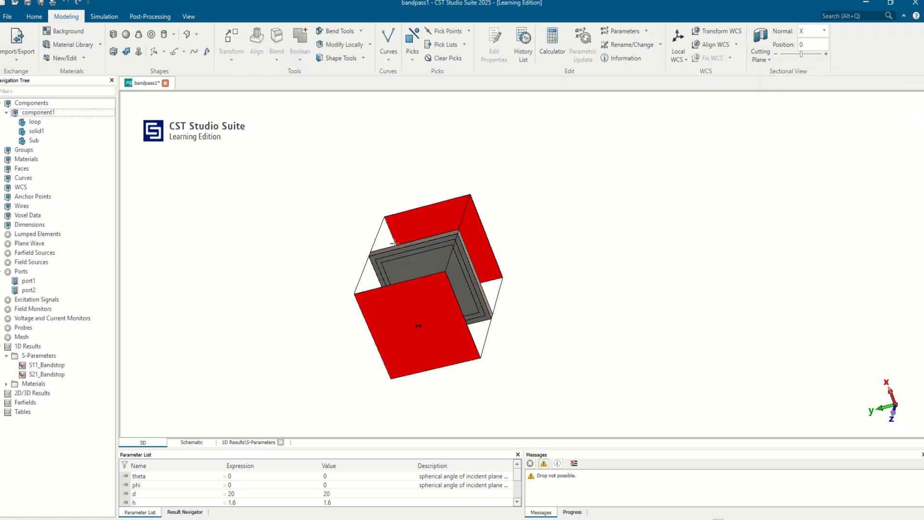
Subtract the loop from the new PEC brick to leave a square slot, and inspect the resulting shape.
{"action": "left_click", "coordinate": [46, 131]}
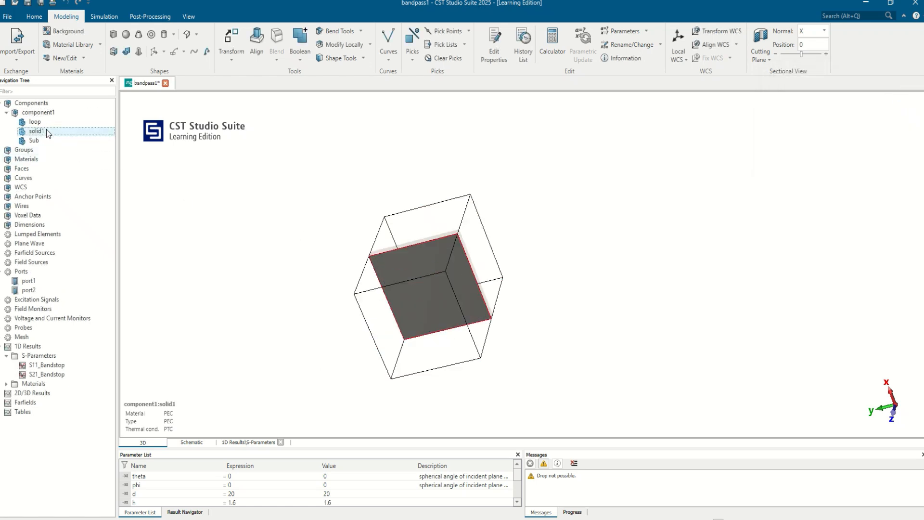
{"action": "key", "text": "minus"}
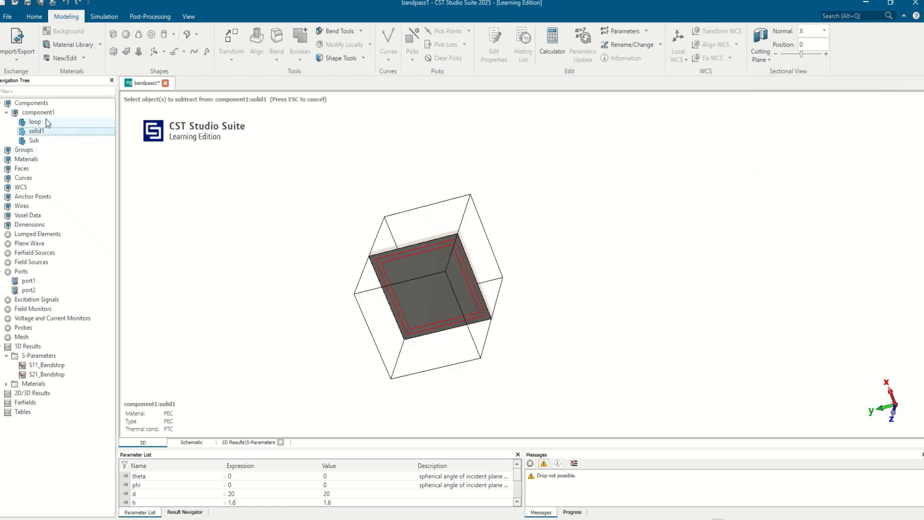
{"action": "left_click", "coordinate": [44, 116]}
{"action": "left_click", "coordinate": [34, 121]}
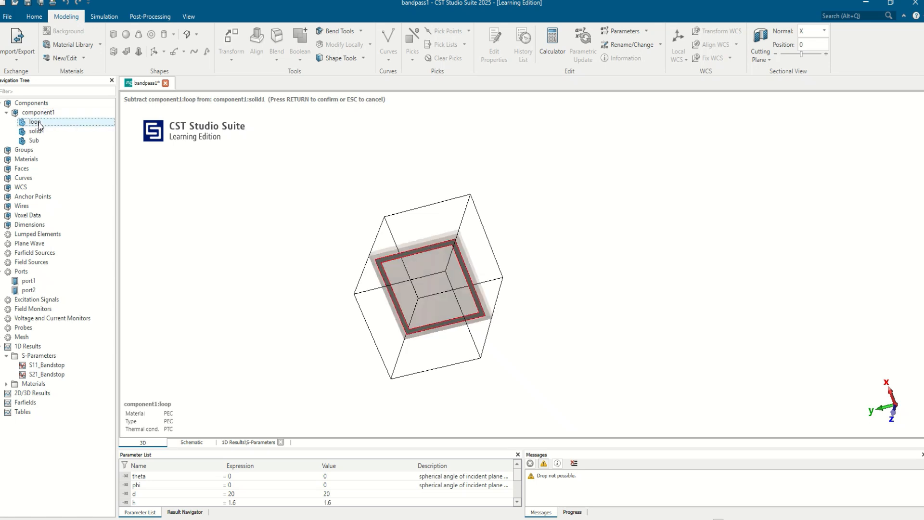
{"action": "key", "text": "Return"}
{"action": "left_click_drag", "start_coordinate": [389, 290], "coordinate": [419, 230]}
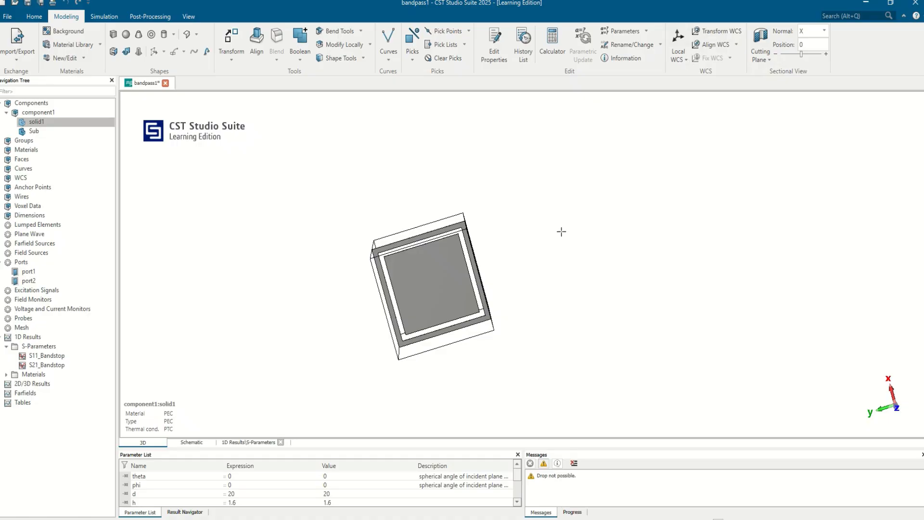
{"action": "left_click_drag", "start_coordinate": [562, 232], "coordinate": [509, 226]}
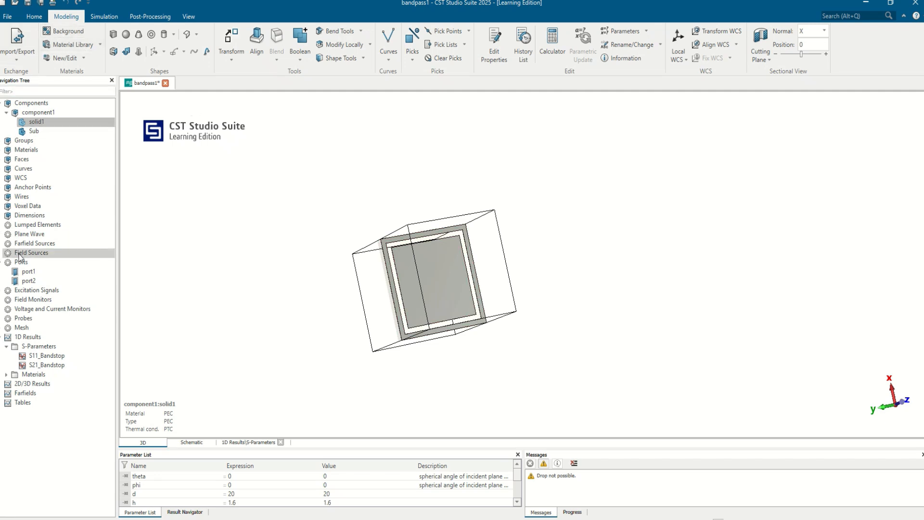
Inspect the placement of port1 and port2 on the unit cell.
{"action": "left_click", "coordinate": [28, 272]}
{"action": "left_click_drag", "start_coordinate": [464, 284], "coordinate": [635, 368]}
{"action": "left_click", "coordinate": [43, 282]}
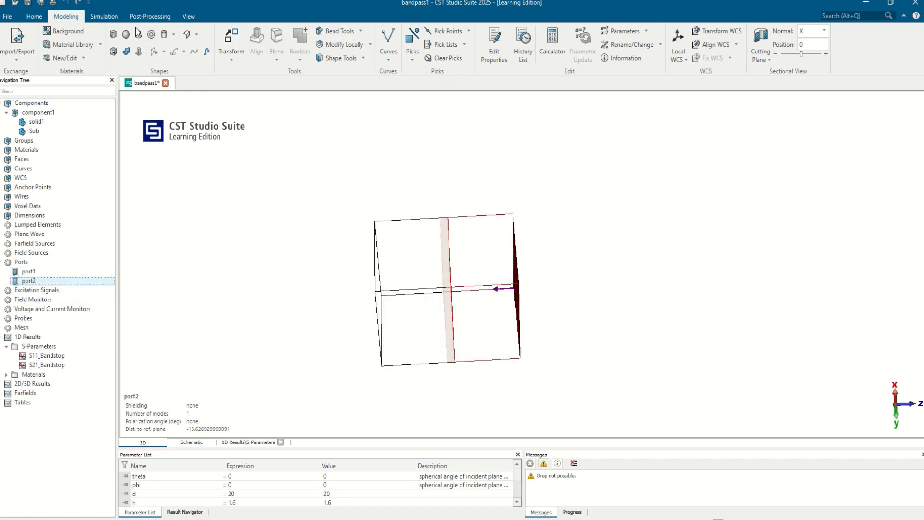
Run the time domain solver with hexahedral FIT mesh, -40 dB accuracy and all ports excited.
{"action": "left_click", "coordinate": [104, 16]}
{"action": "left_click", "coordinate": [347, 46]}
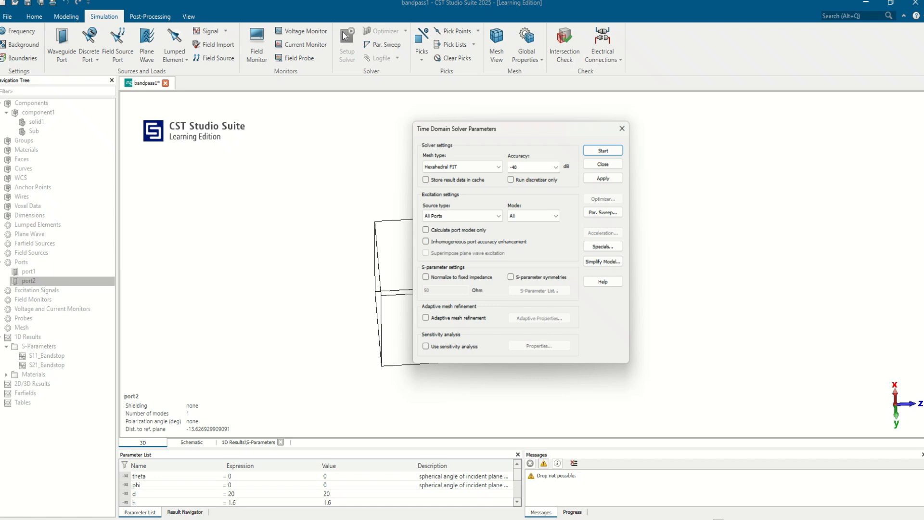
{"action": "left_click", "coordinate": [604, 149]}
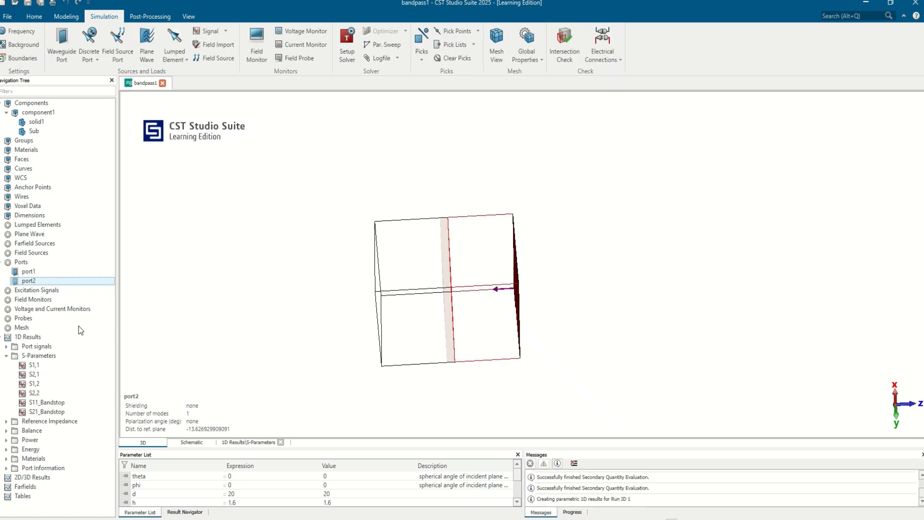
Compare S1,1 with S11_Bandstop in one plot, and duplicate the S1,1 and S2,1 curves in the S-Parameters results.
{"action": "left_click", "coordinate": [41, 365]}
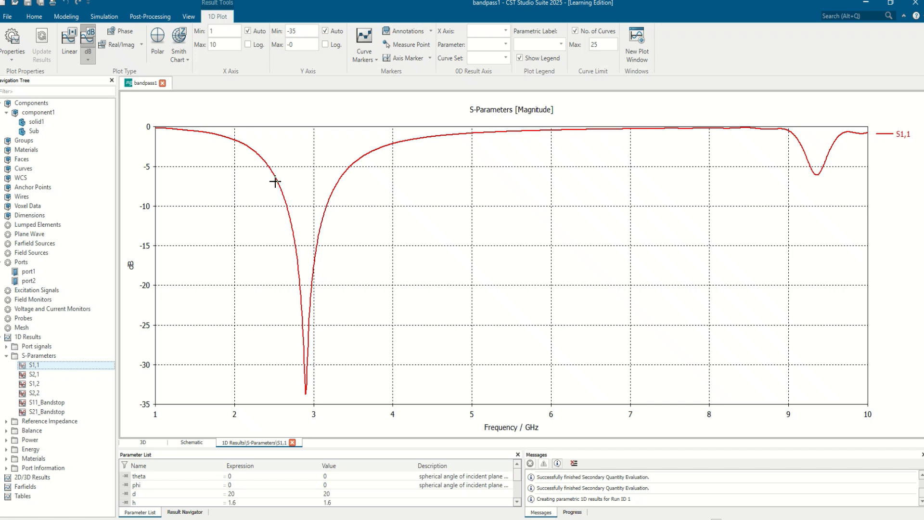
{"action": "left_click", "coordinate": [58, 402], "text": "ctrl"}
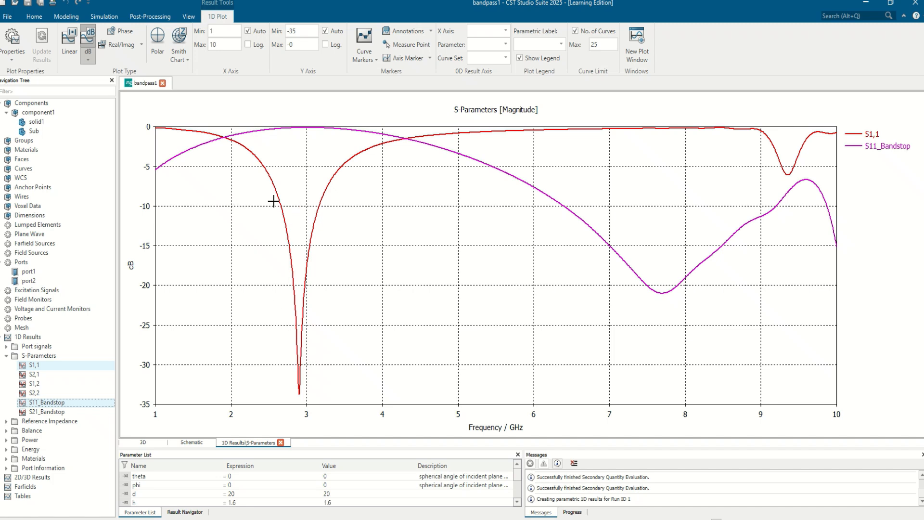
{"action": "left_click", "coordinate": [48, 365]}
{"action": "left_click", "coordinate": [40, 375], "text": "ctrl"}
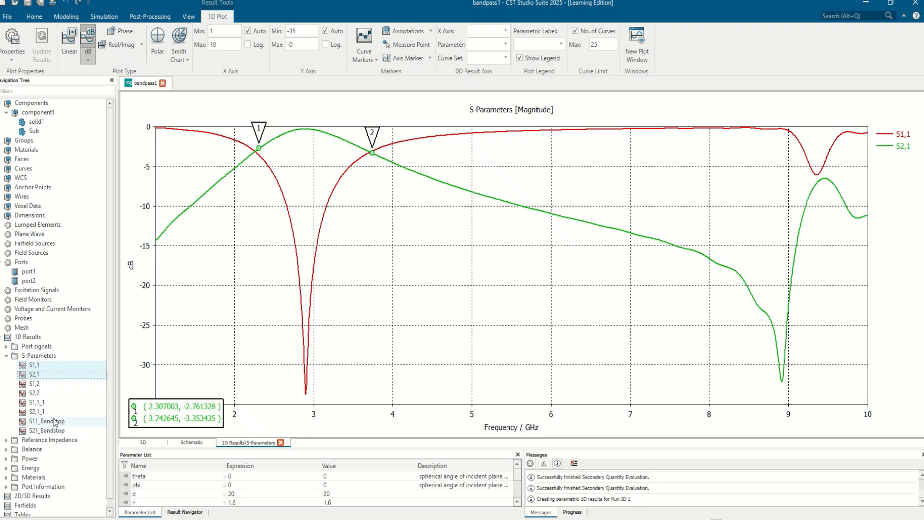
Rename the copied curve S1,1_1 as S11_Bandpass.
{"action": "left_click", "coordinate": [39, 402]}
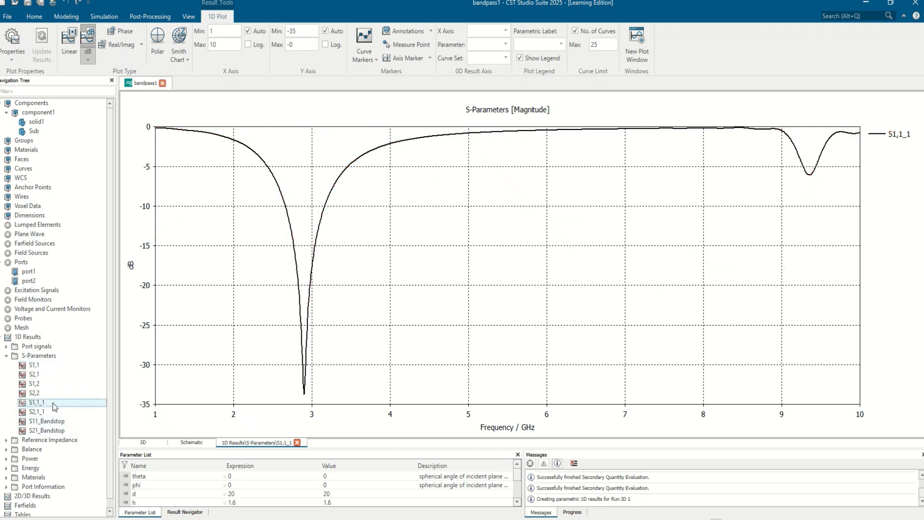
{"action": "left_click", "coordinate": [53, 403]}
{"action": "key", "text": "BackSpace"}
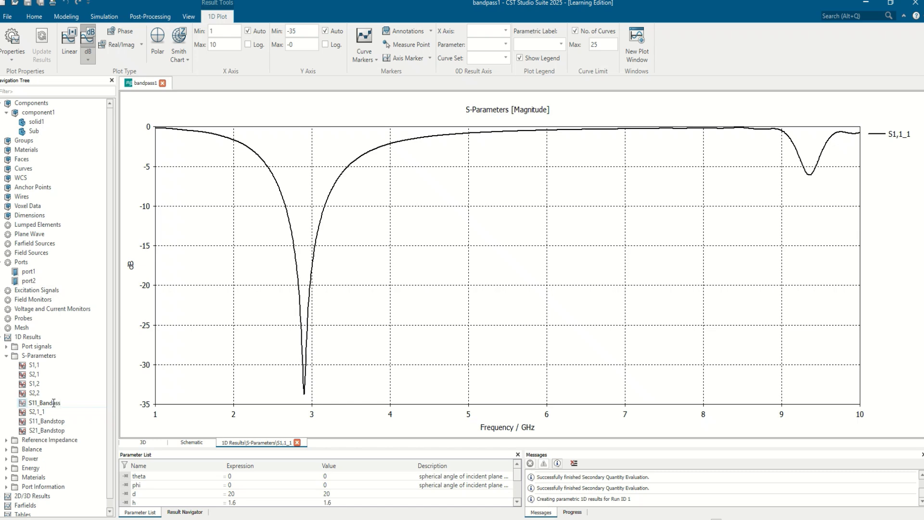
{"action": "type", "text": "a"}
{"action": "key", "text": "Return"}
Rename the copied curve S2,1_1 as S21_Bandpass.
{"action": "left_click", "coordinate": [52, 403]}
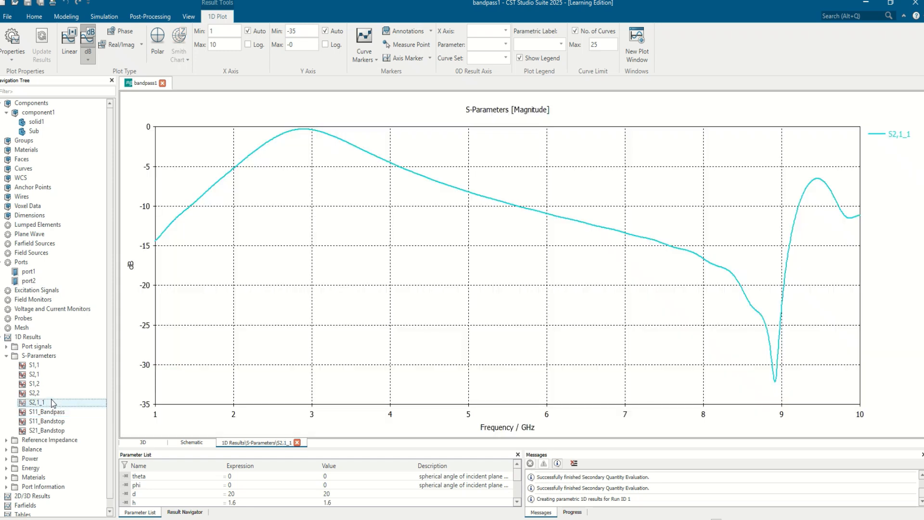
{"action": "left_click", "coordinate": [52, 402]}
{"action": "type", "text": "S21"}
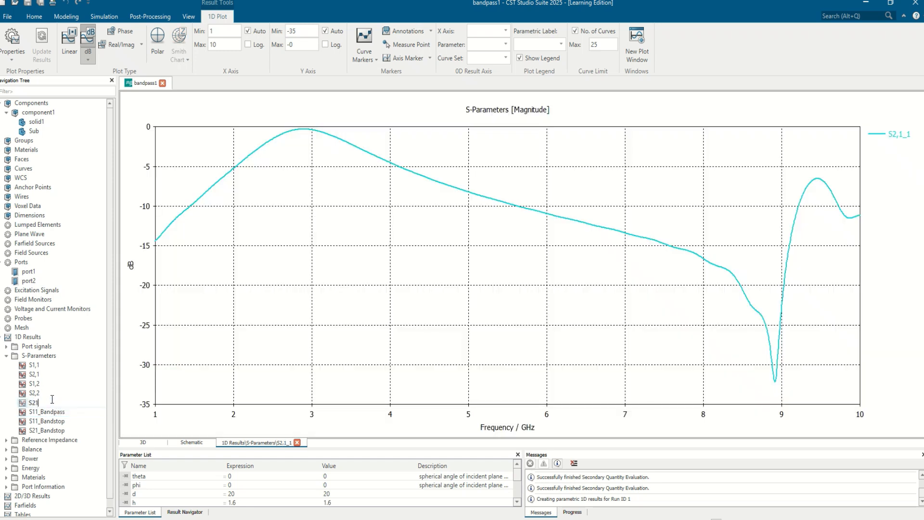
{"action": "type", "text": "_Bandpass"}
{"action": "key", "text": "Return"}
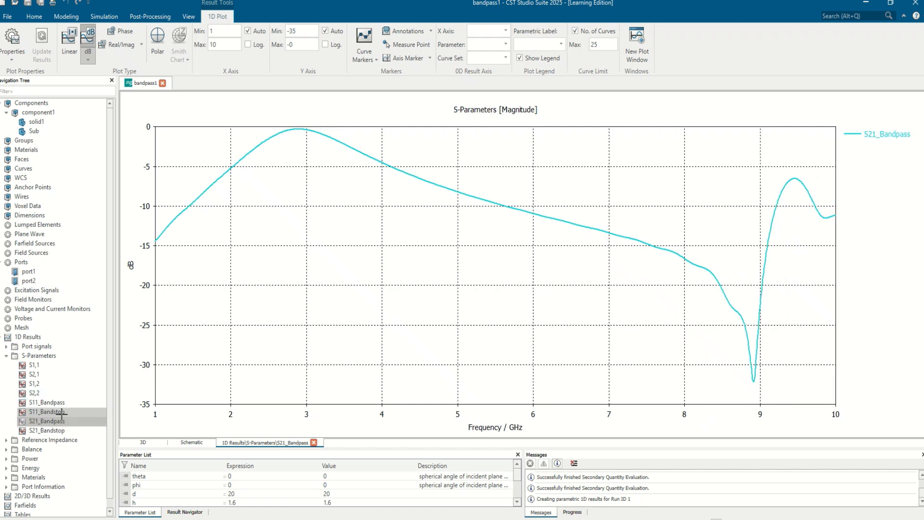
Compare S21_Bandpass with S21_Bandstop, and plot S11_Bandpass and S21_Bandpass together.
{"action": "left_click", "coordinate": [53, 430], "text": "ctrl"}
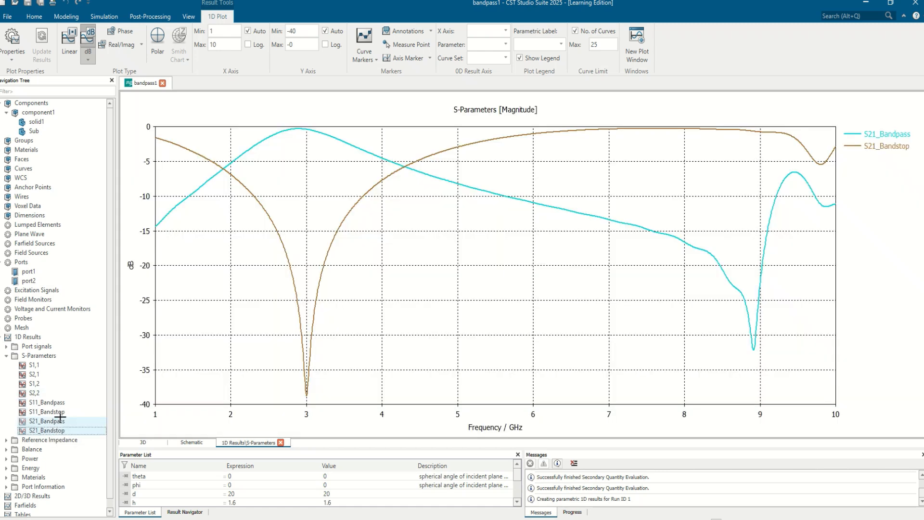
{"action": "left_click", "coordinate": [58, 414]}
{"action": "left_click", "coordinate": [58, 421]}
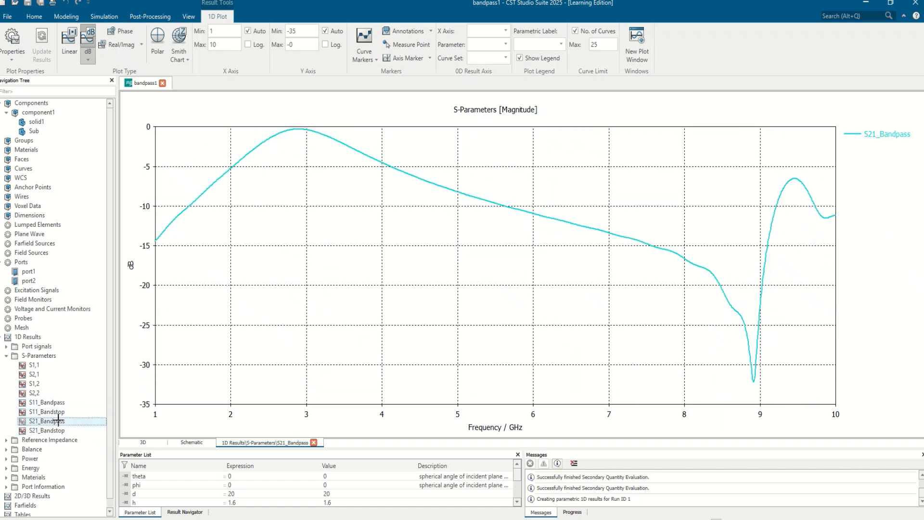
{"action": "left_click", "coordinate": [63, 403], "text": "ctrl"}
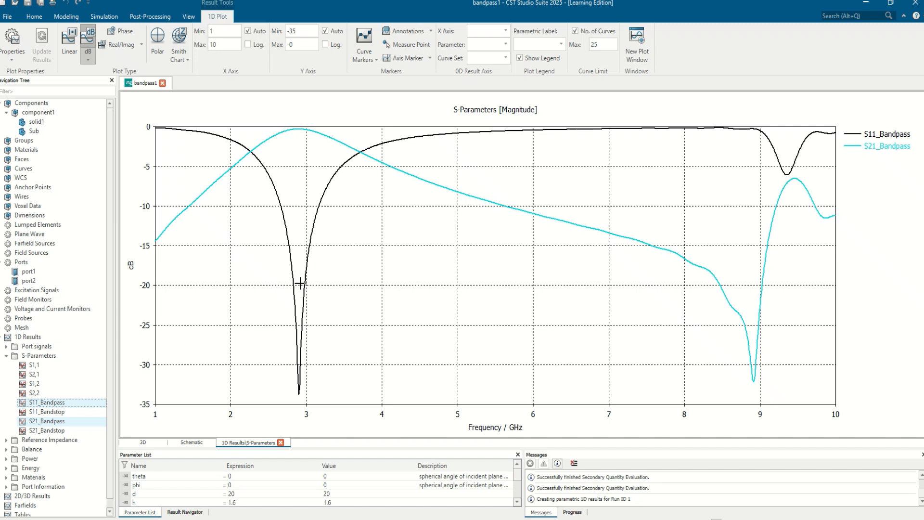
Add two curve markers on S11_Bandpass at its -10 dB crossings, at about 2.66 and 3.16 GHz.
{"action": "right_click", "coordinate": [344, 208]}
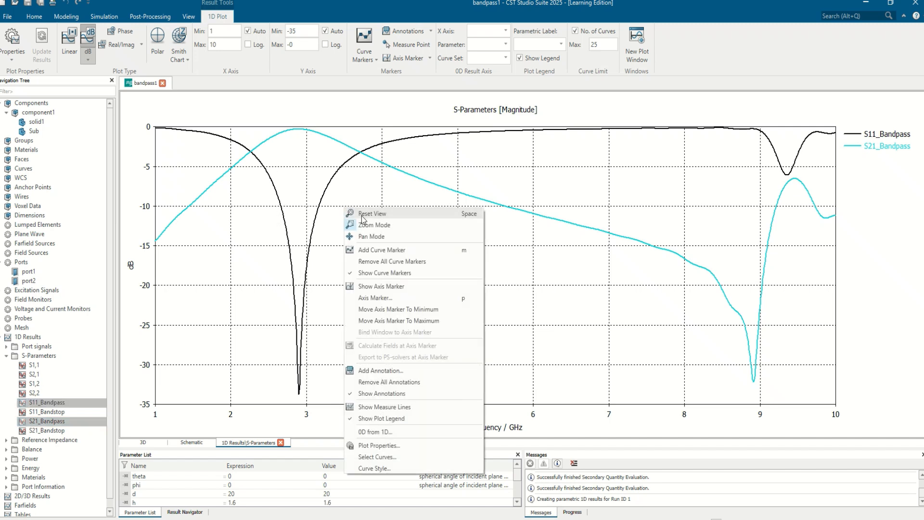
{"action": "left_click", "coordinate": [380, 249]}
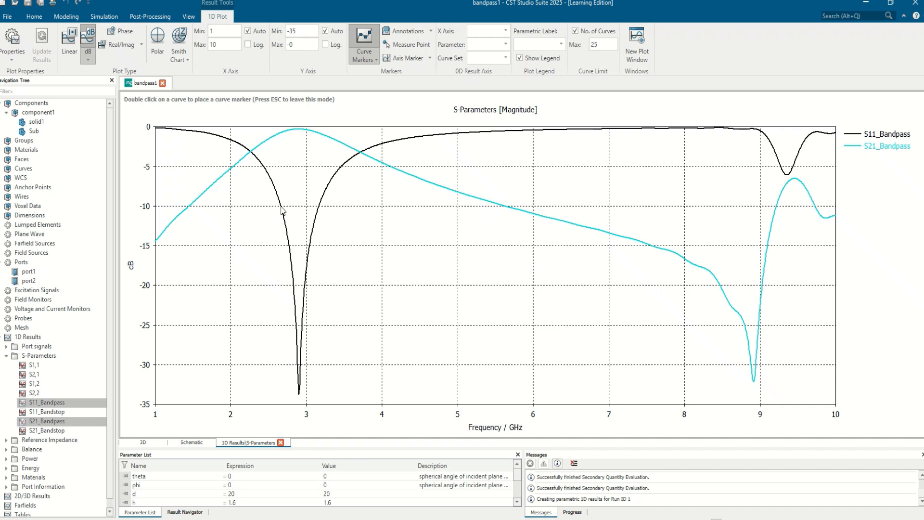
{"action": "double_click", "coordinate": [281, 206]}
{"action": "double_click", "coordinate": [319, 206]}
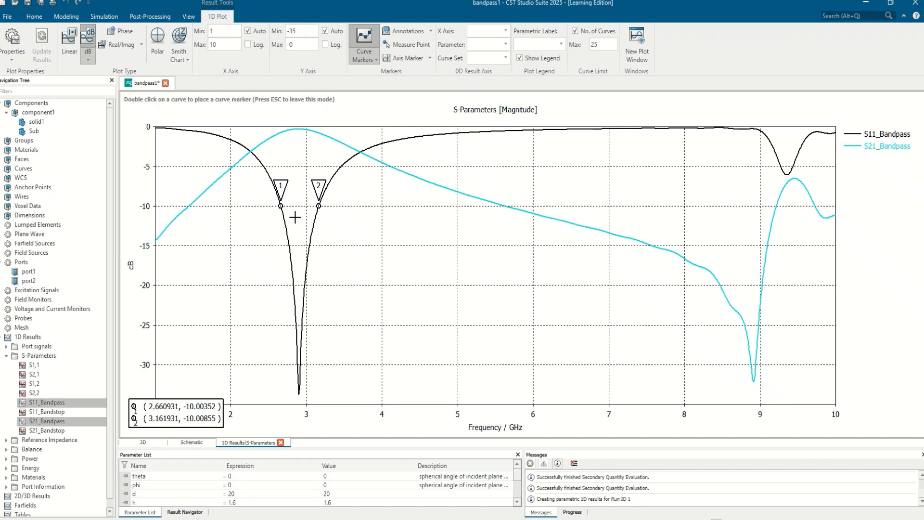
Compare all four band-pass and band-stop curves in one plot, and examine the S11 pair and the S21 pair separately.
{"action": "left_click", "coordinate": [47, 412], "text": "ctrl"}
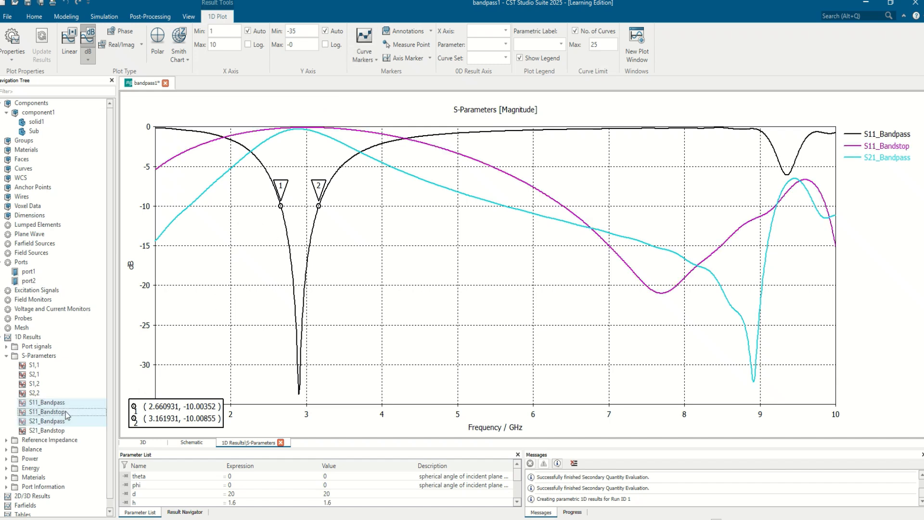
{"action": "left_click", "coordinate": [60, 431], "text": "ctrl"}
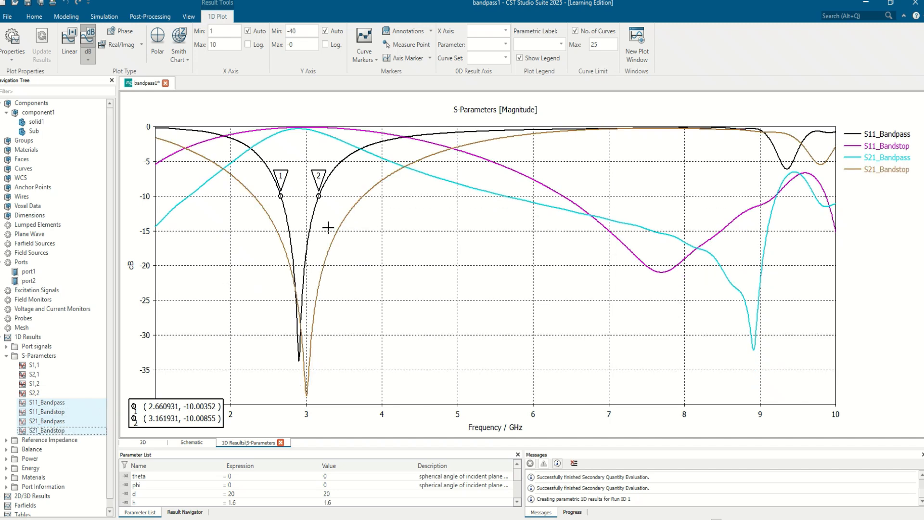
{"action": "left_click", "coordinate": [57, 403]}
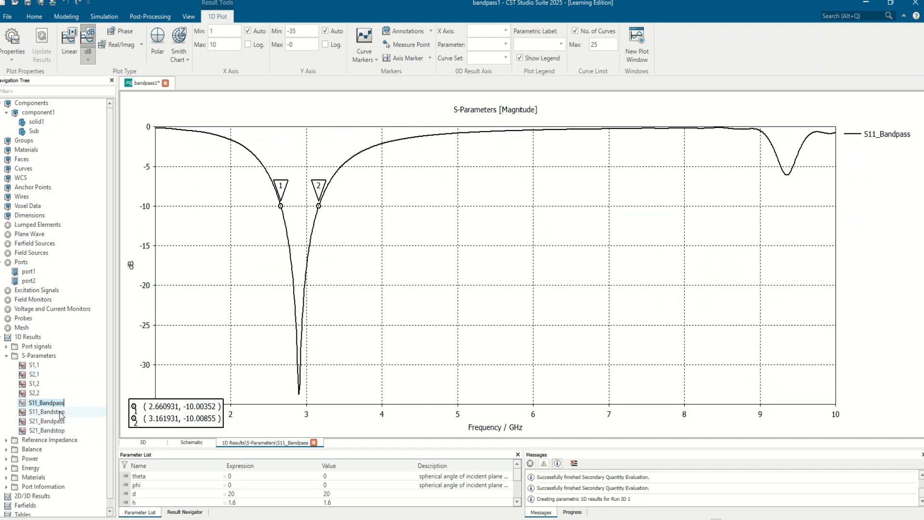
{"action": "left_click", "coordinate": [59, 412], "text": "ctrl"}
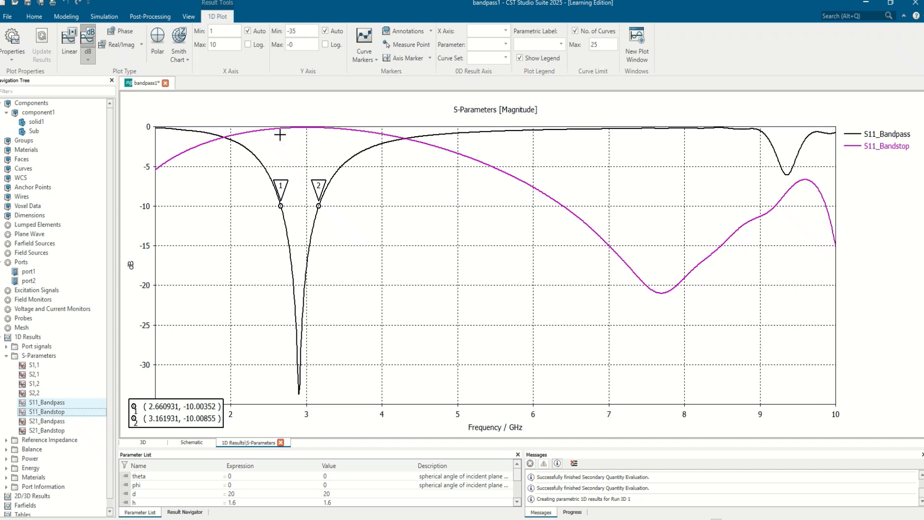
{"action": "left_click", "coordinate": [38, 422]}
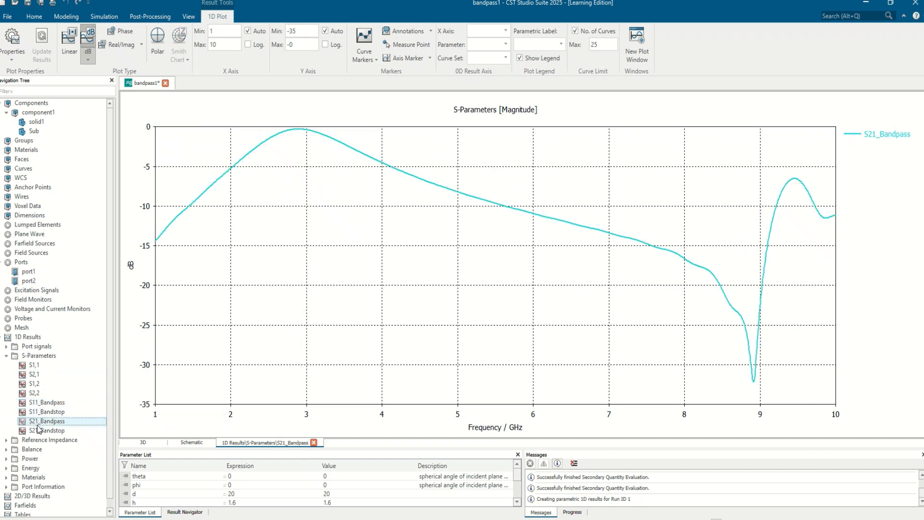
{"action": "left_click", "coordinate": [41, 430], "text": "shift"}
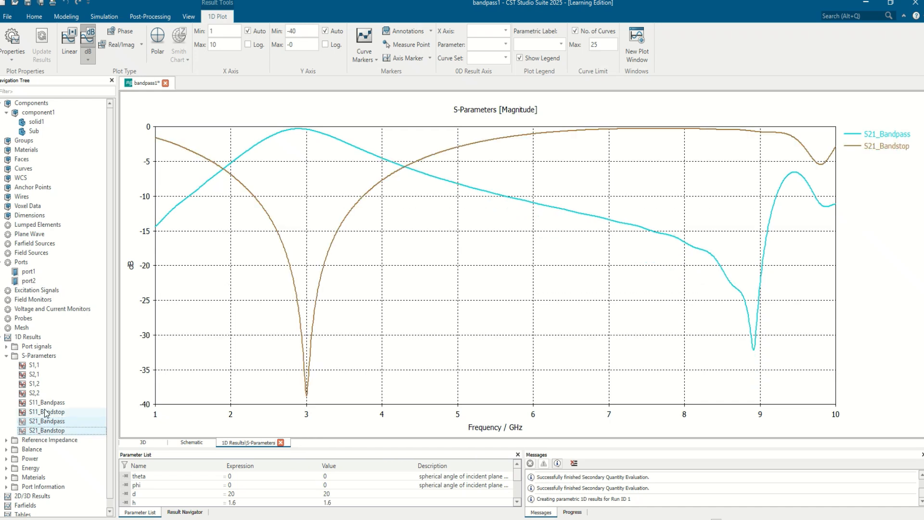
Return to the 3D view of component1 and examine the band-pass unit cell from another angle.
{"action": "left_click", "coordinate": [50, 112]}
{"action": "left_click_drag", "start_coordinate": [526, 256], "coordinate": [458, 368]}
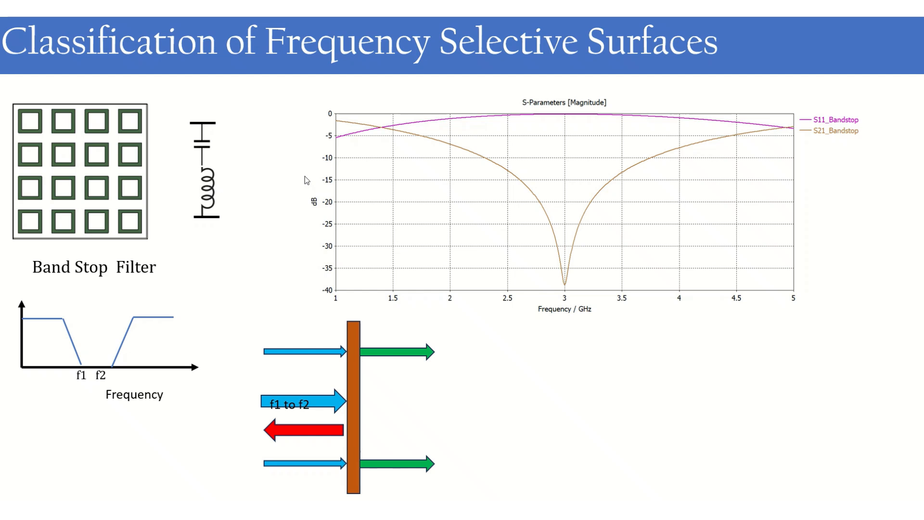
{"action": "left_click", "coordinate": [51, 506]}
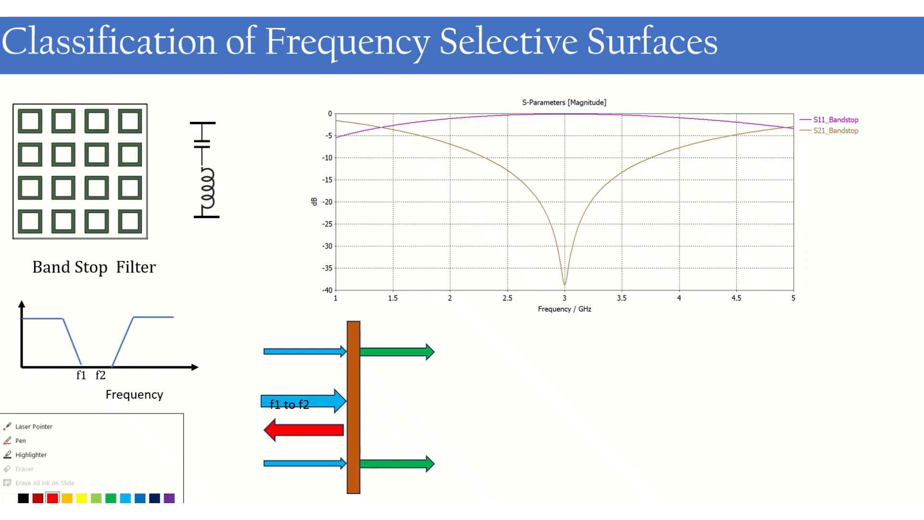
{"action": "left_click", "coordinate": [36, 436]}
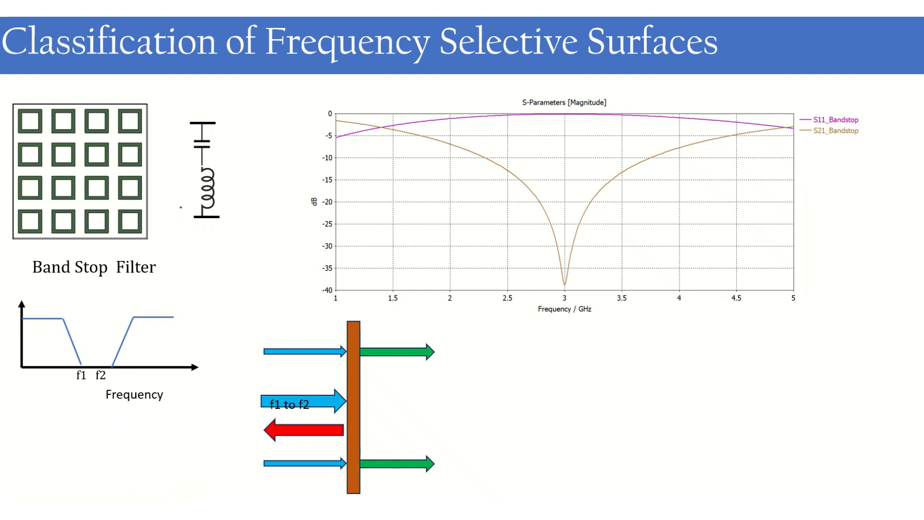